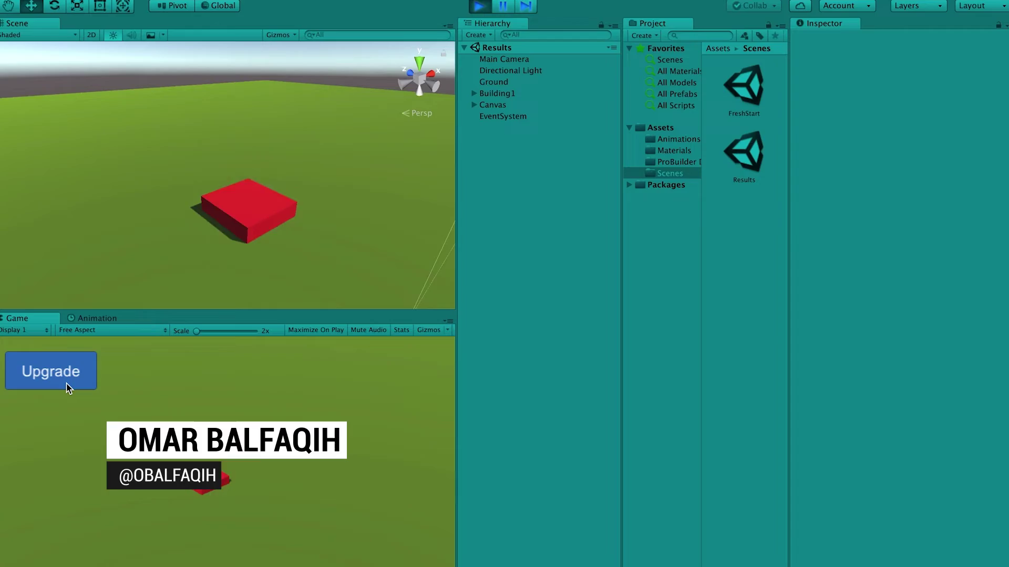
# Step: Run the demo and choose Upgrade to bring up the Switching scene with its cube and two lights
pyautogui.click(68, 388)
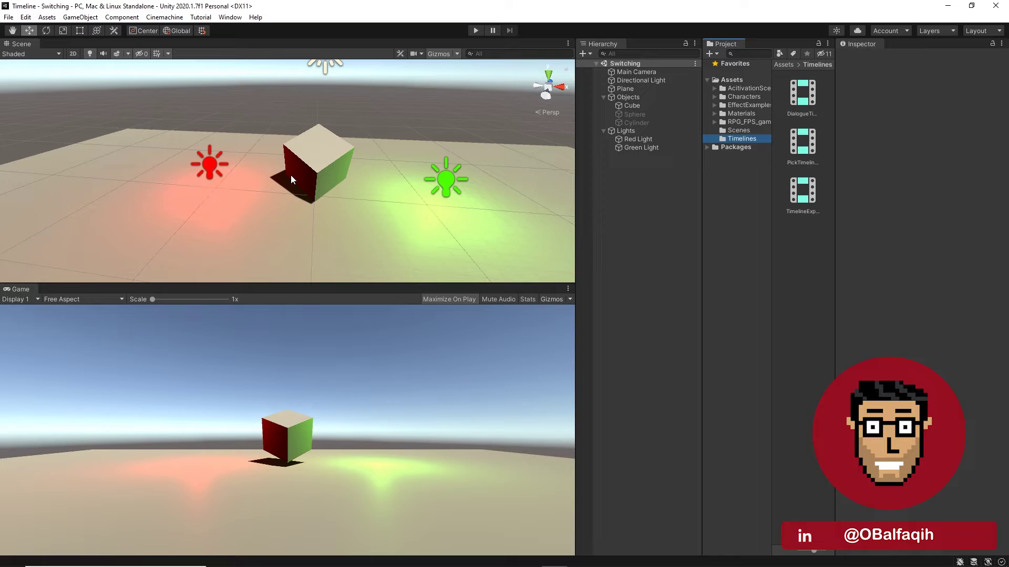
# Step: Open the Timeline editor from Window > Sequencing and dock it below the Scene view
pyautogui.click(231, 17)
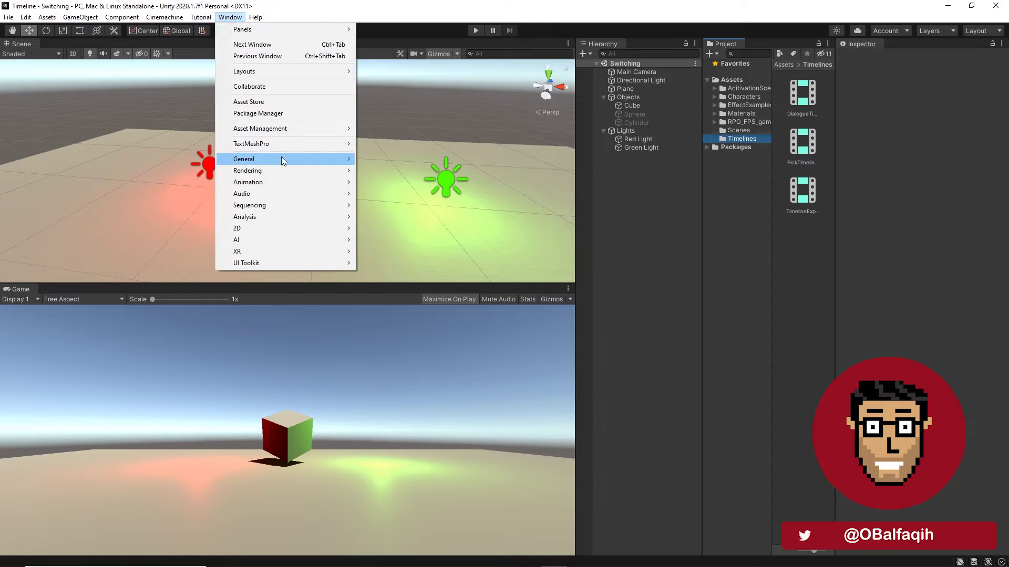
pyautogui.moveTo(274, 205)
pyautogui.click(403, 206)
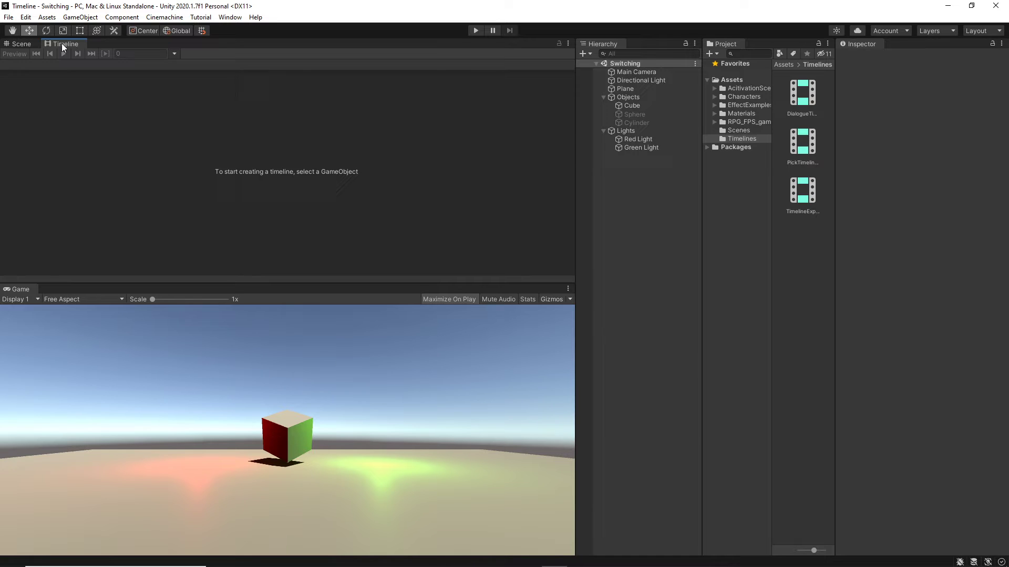
pyautogui.moveTo(61, 43); pyautogui.dragTo(65, 289)
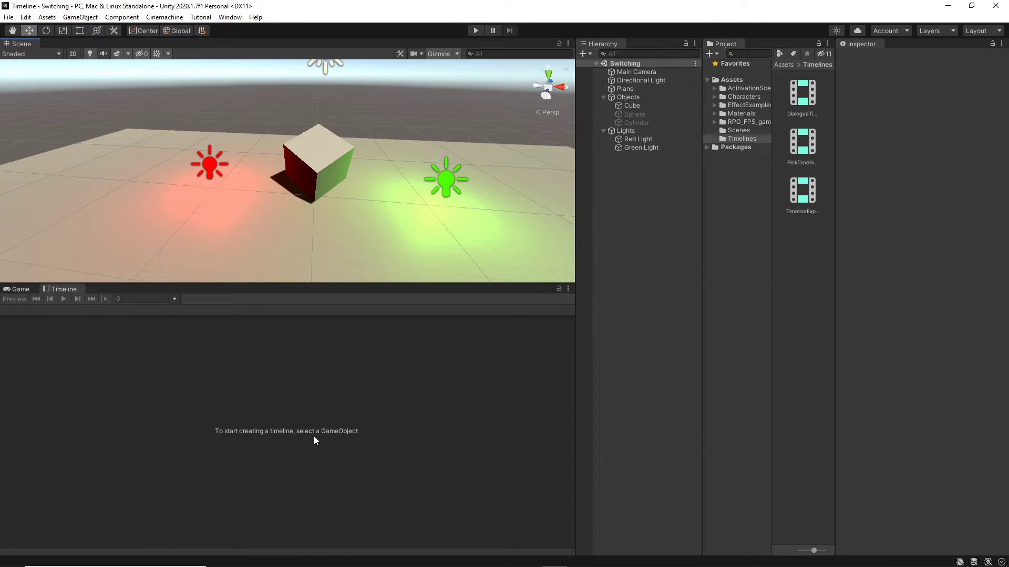
# Step: Create an empty GameObject in the Hierarchy and rename it 'Timeline'
pyautogui.rightClick(647, 188)
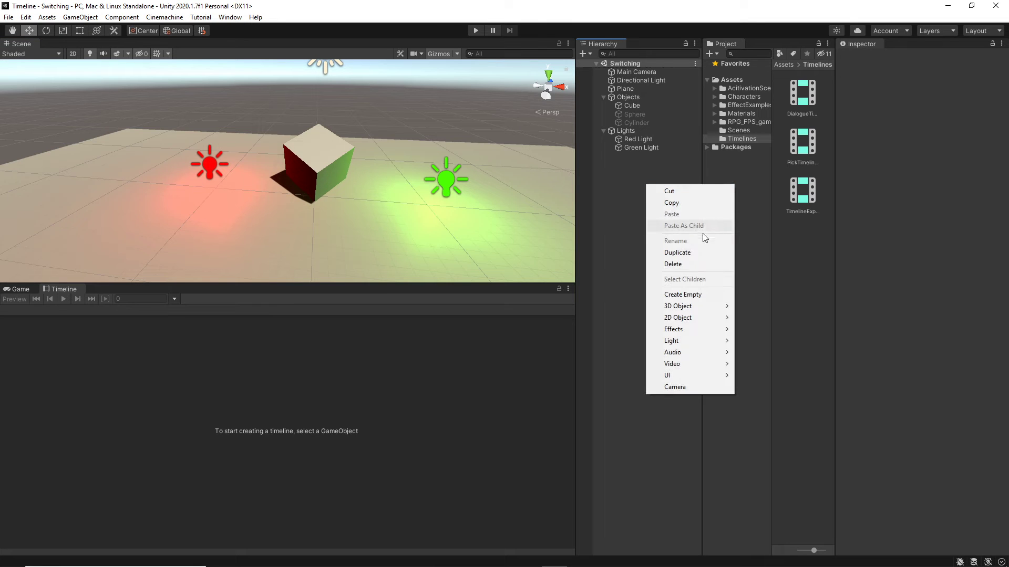
pyautogui.click(683, 295)
pyautogui.click(929, 58)
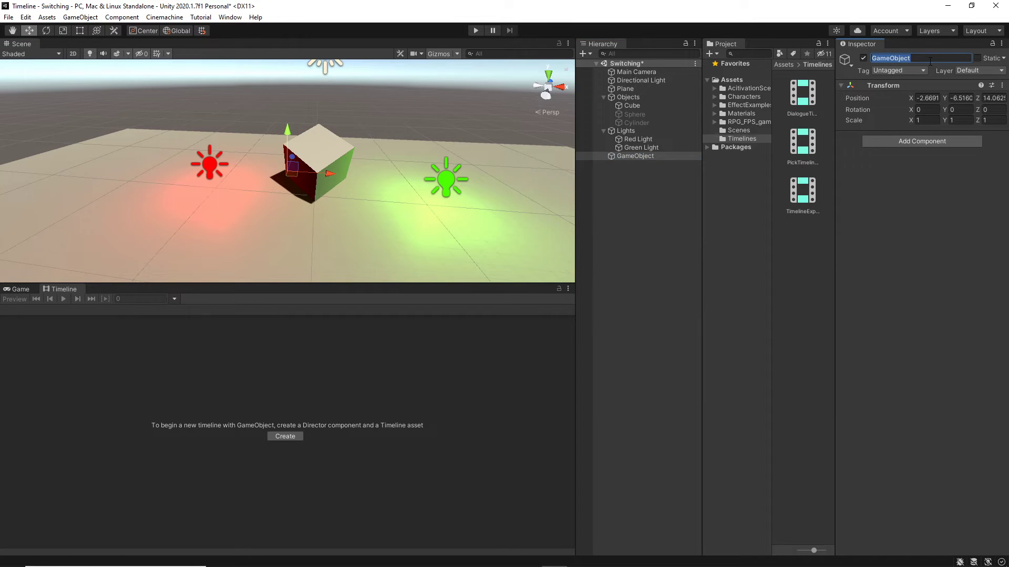
pyautogui.write('Timeline')
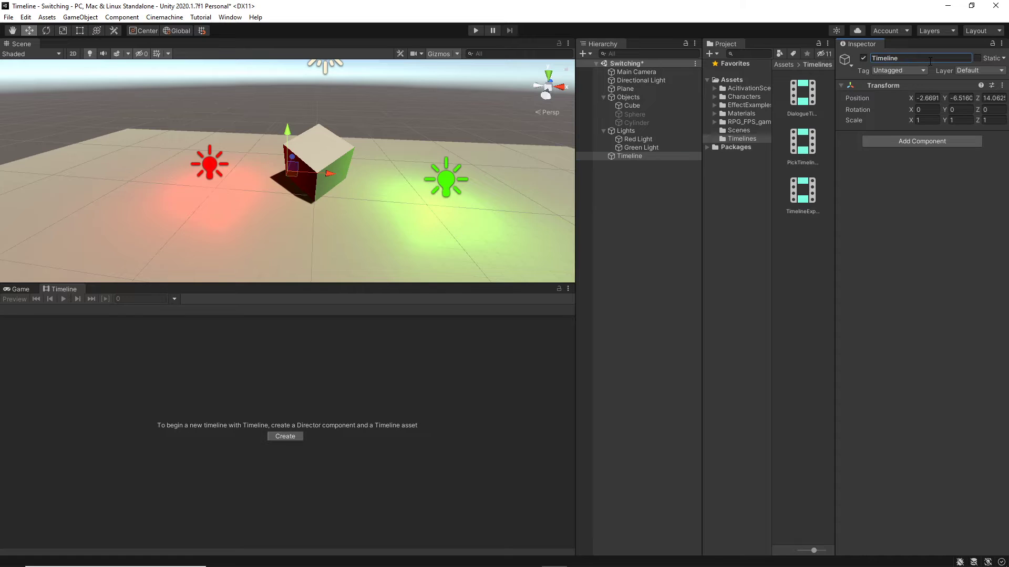
pyautogui.press('Return')
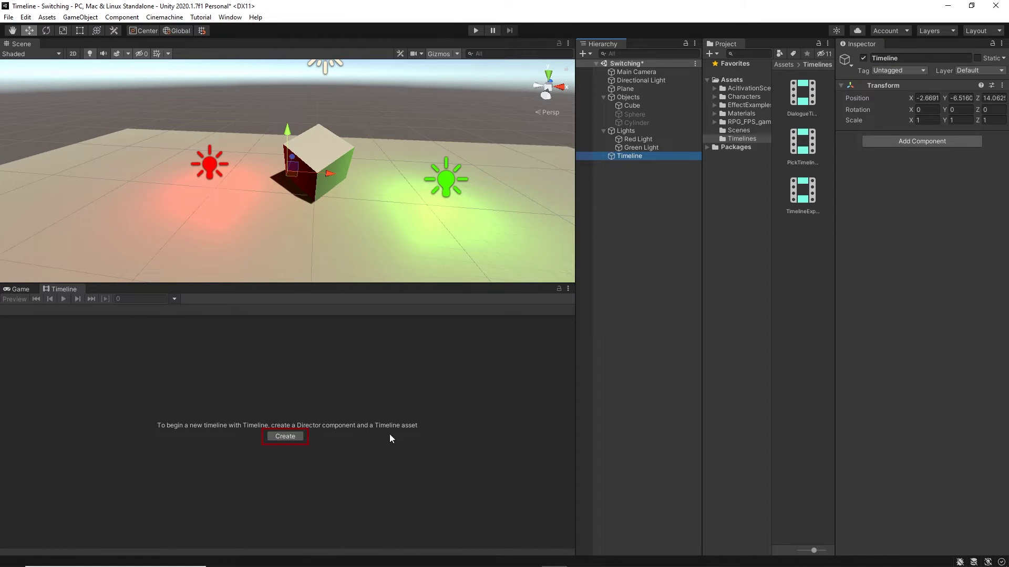
# Step: Create and save a 'TestTimeline' asset with a Playable Director, then locate it in the Project
pyautogui.click(287, 437)
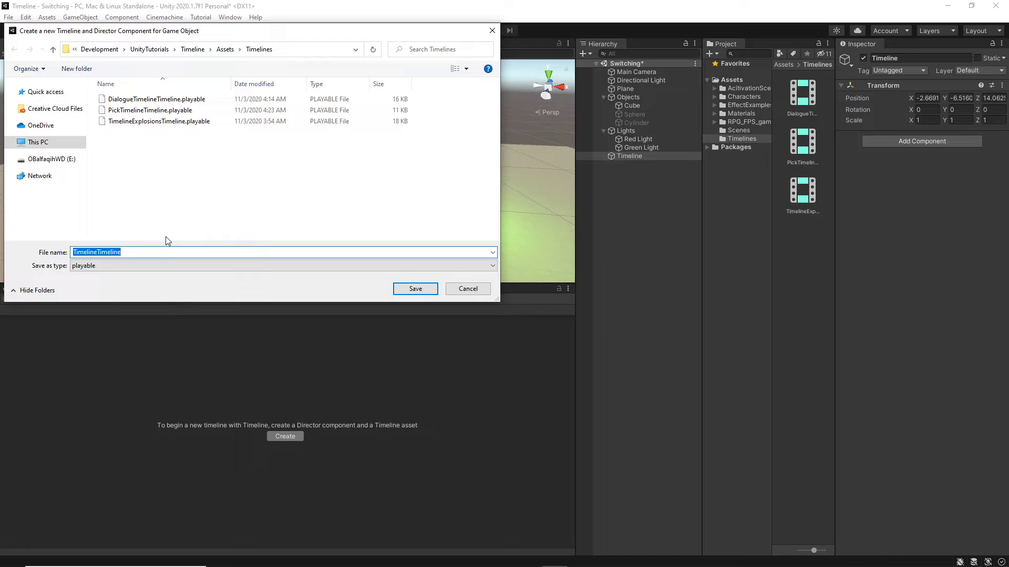
pyautogui.write('TestTimeline')
pyautogui.press('Return')
pyautogui.click(633, 155)
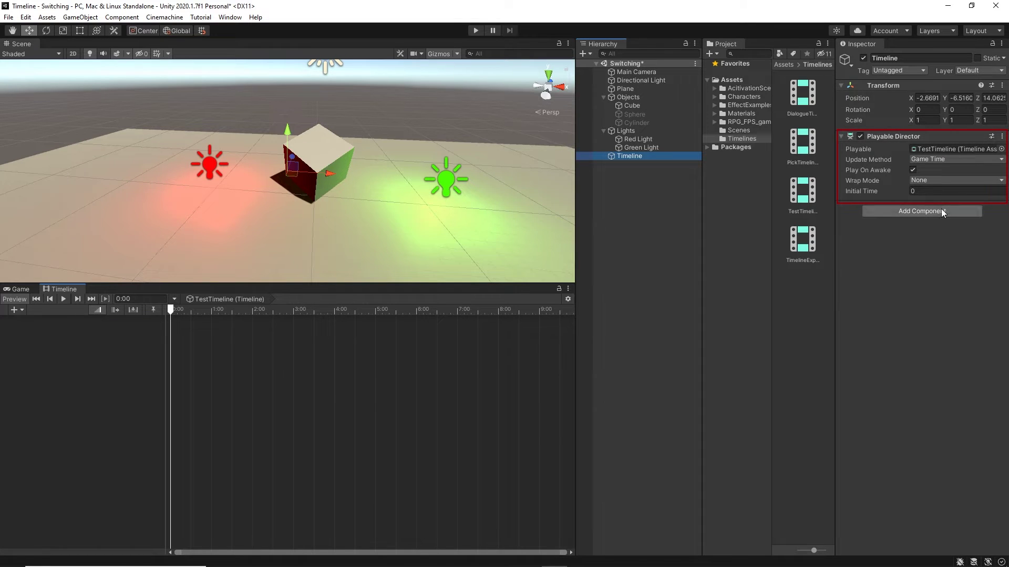
pyautogui.click(953, 149)
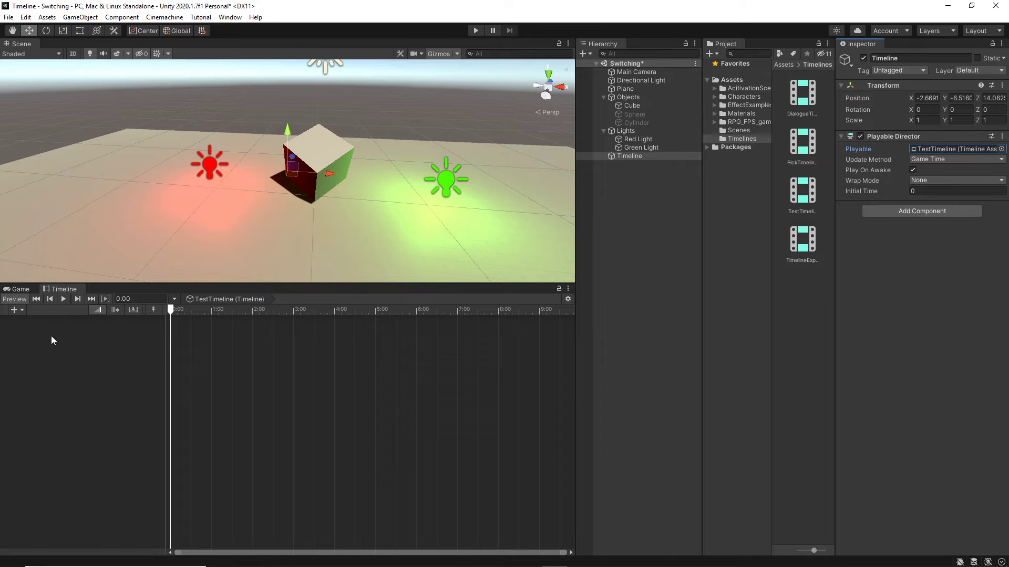
# Step: Add an Activation Track with a default Active clip to TestTimeline and scrub the playhead
pyautogui.click(19, 311)
pyautogui.click(136, 347)
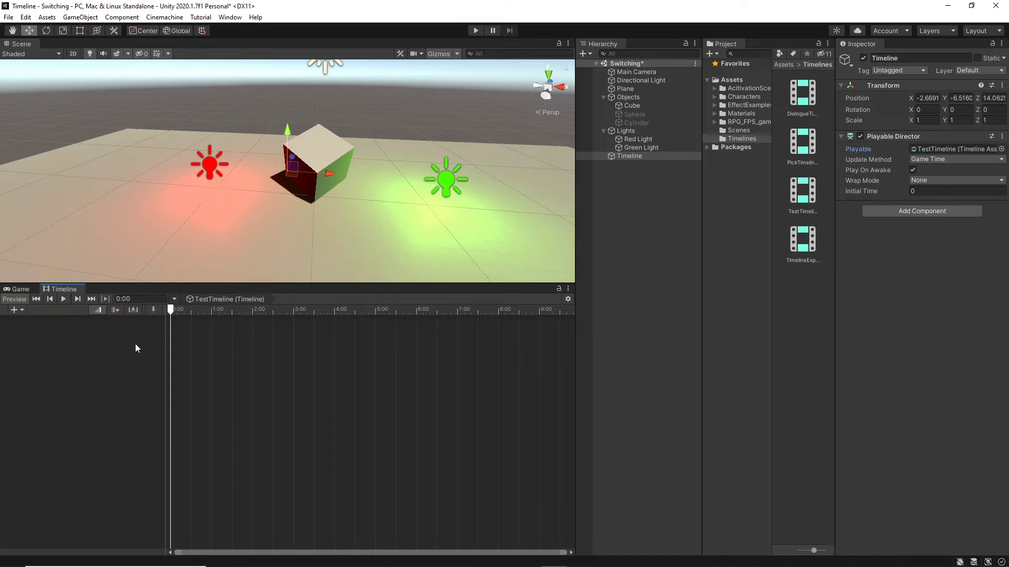
pyautogui.rightClick(95, 336)
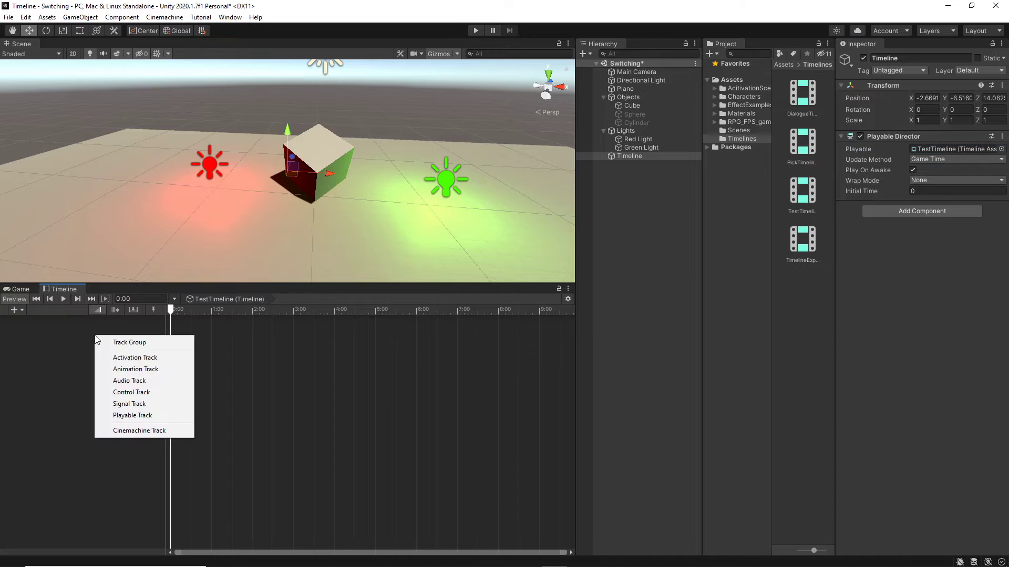
pyautogui.click(154, 357)
pyautogui.moveTo(171, 310); pyautogui.dragTo(90, 327)
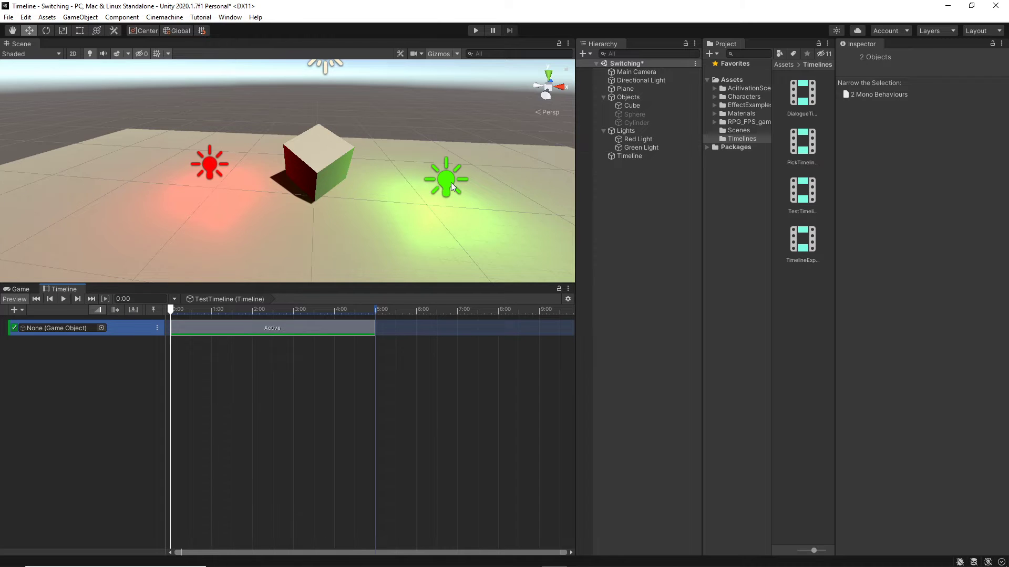
# Step: Lock the Timeline window on TestTimeline so other Hierarchy objects can be selected
pyautogui.click(631, 148)
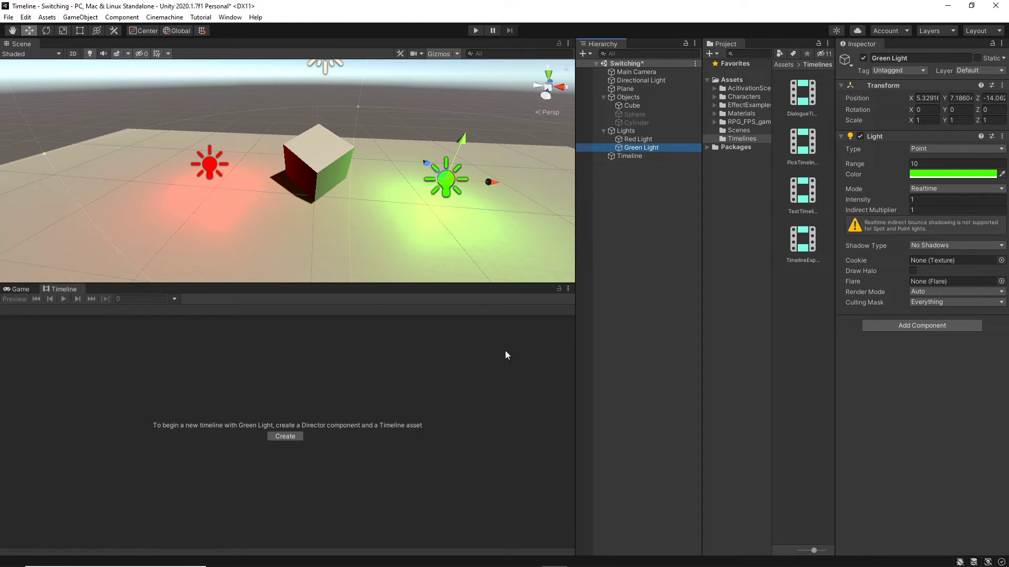
pyautogui.click(645, 155)
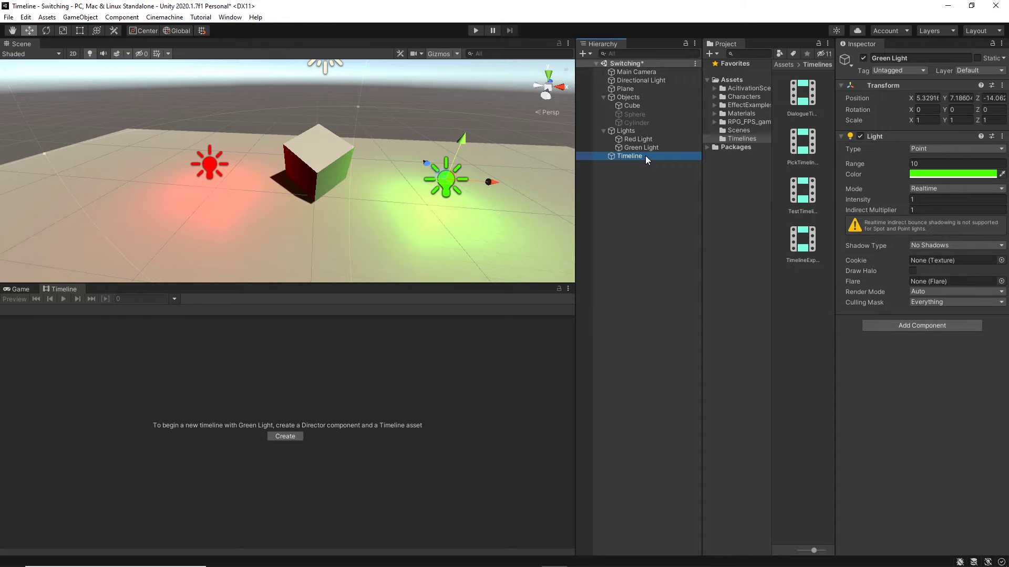
pyautogui.click(559, 289)
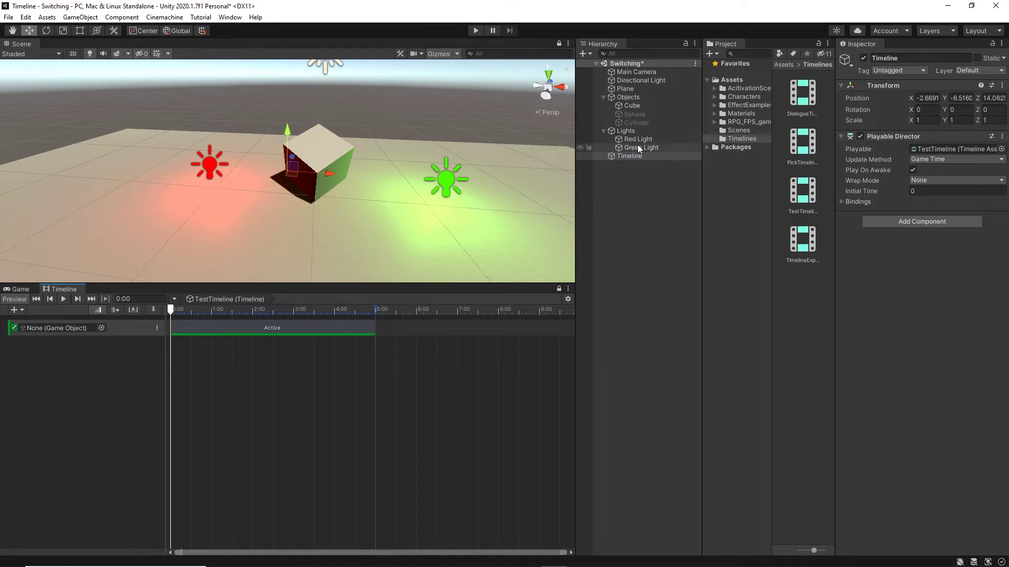
pyautogui.click(642, 131)
pyautogui.click(646, 98)
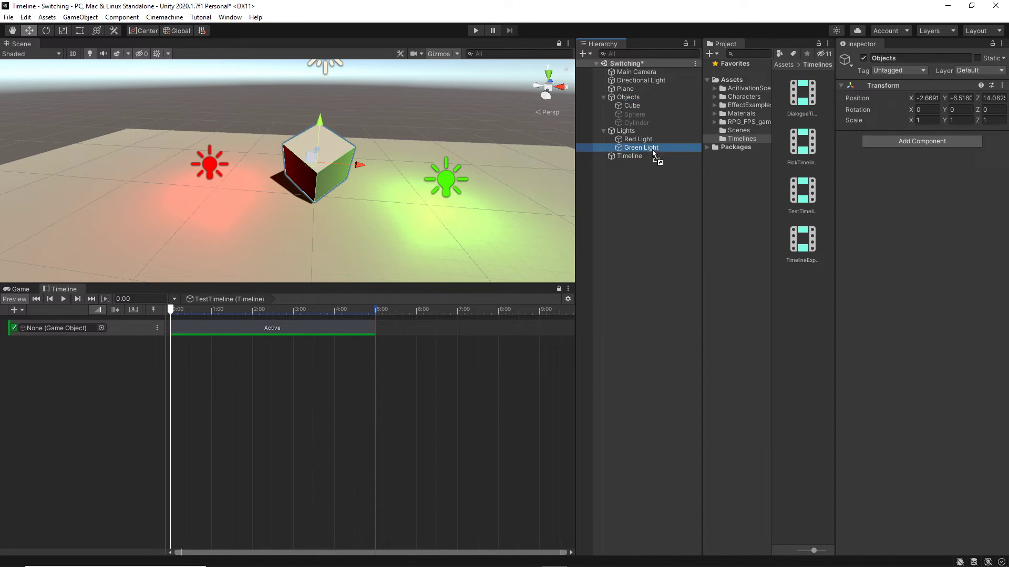
# Step: Bind Green Light to the activation track and scrub past the clip end to see it switch off
pyautogui.moveTo(653, 153); pyautogui.dragTo(70, 330)
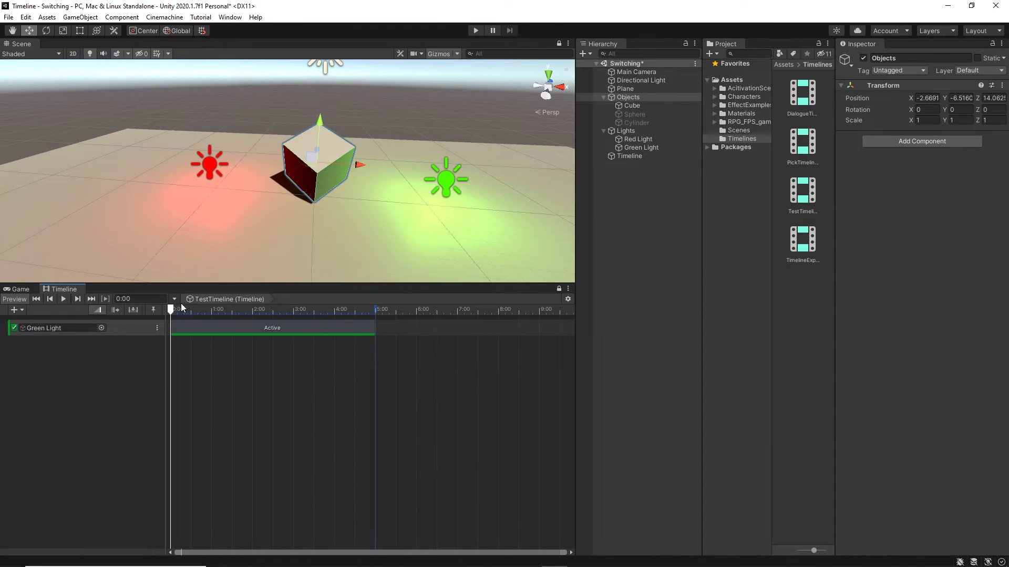
pyautogui.moveTo(183, 308); pyautogui.dragTo(351, 313)
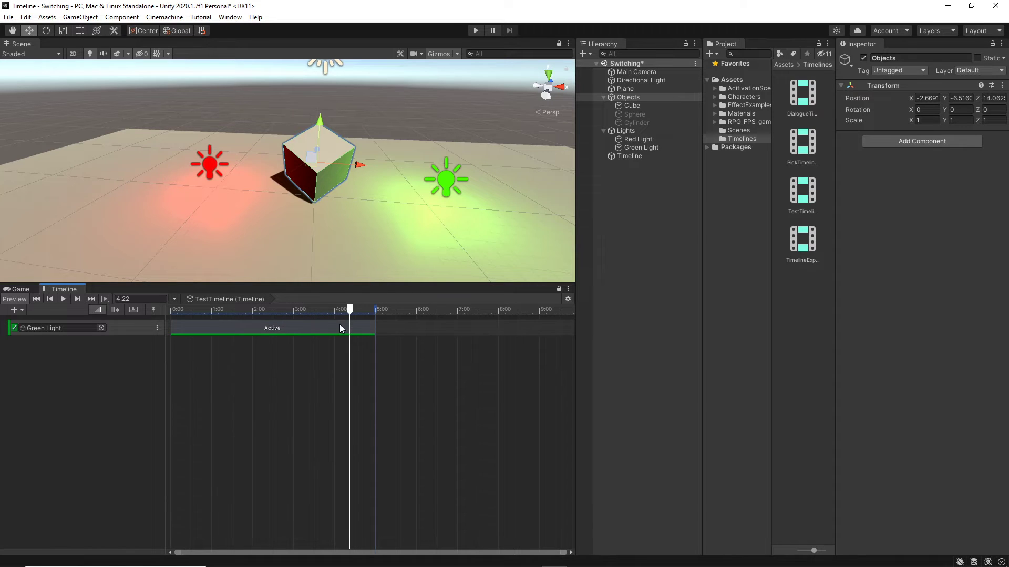
pyautogui.click(358, 327)
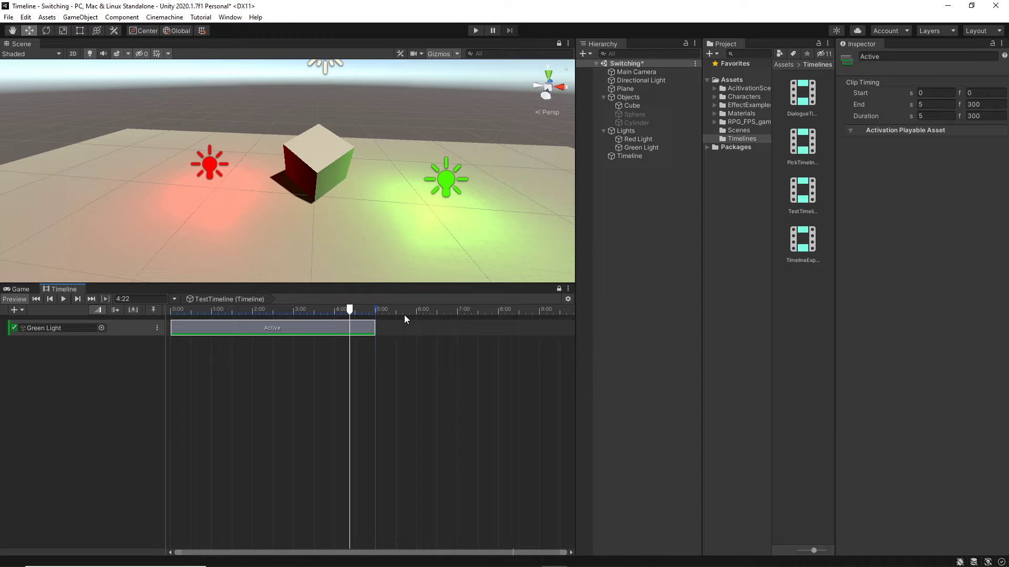
pyautogui.moveTo(354, 312); pyautogui.dragTo(152, 328)
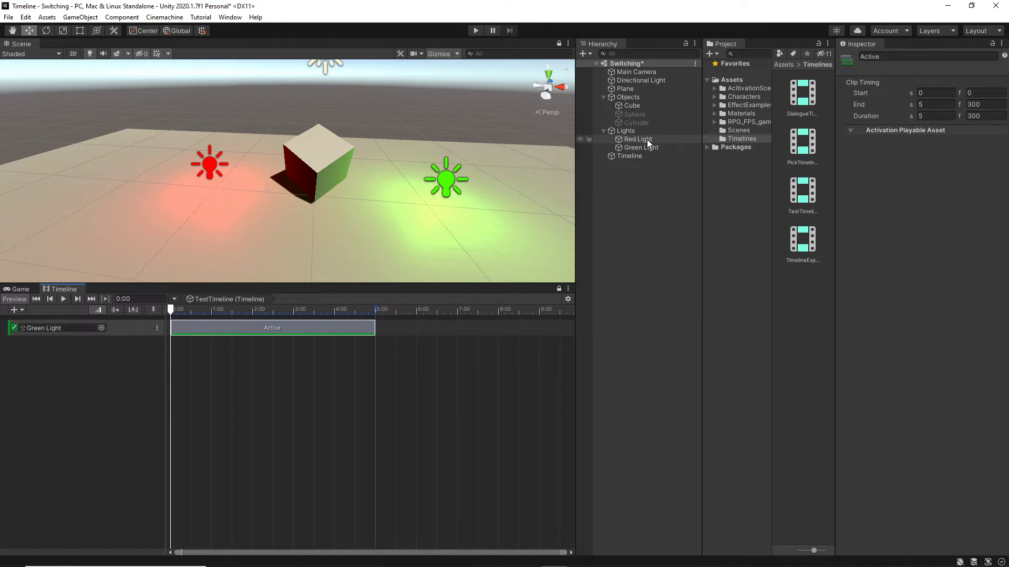
# Step: Drop Red Light into the timeline as a second activation track and preview at 4:55
pyautogui.moveTo(647, 138); pyautogui.dragTo(278, 399)
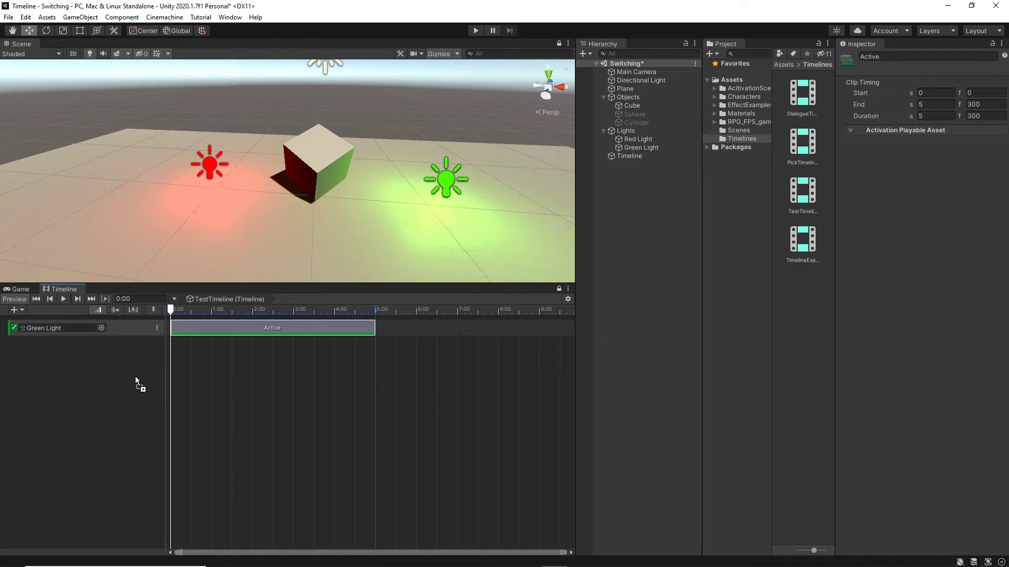
pyautogui.moveTo(93, 375); pyautogui.dragTo(90, 374)
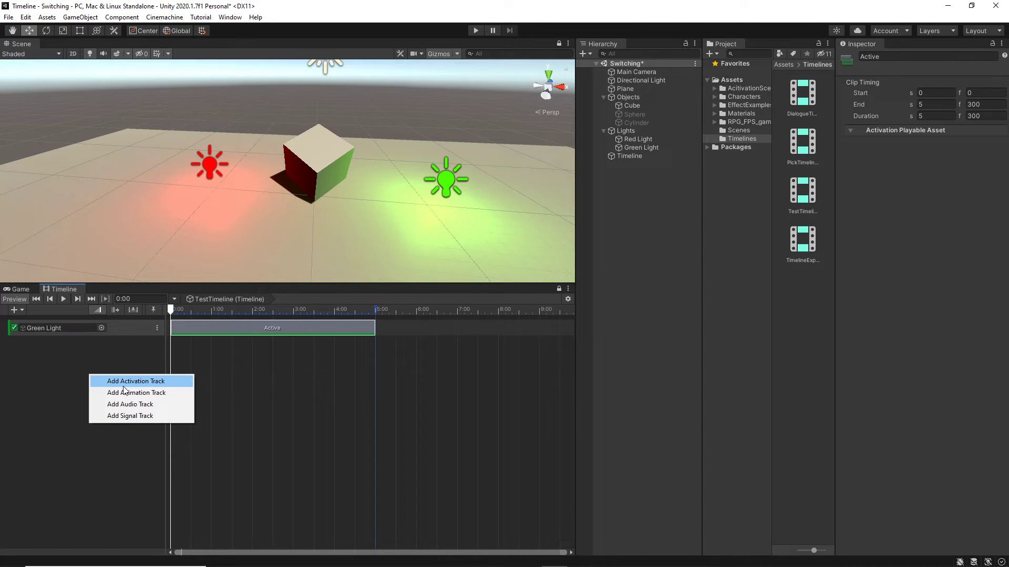
pyautogui.click(162, 384)
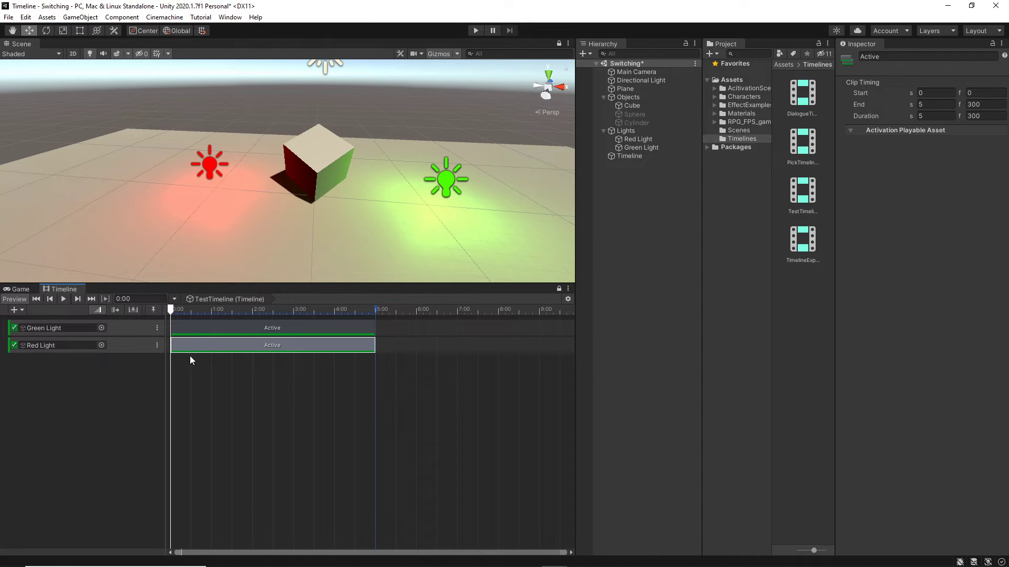
pyautogui.moveTo(175, 309)
pyautogui.mouseDown()
pyautogui.moveTo(389, 314)
pyautogui.moveTo(165, 326)
pyautogui.mouseUp()
# Step: End Green Light's clip near frame 67, set Red Light's clip to frames 67–129, and preview
pyautogui.moveTo(370, 331); pyautogui.dragTo(217, 345)
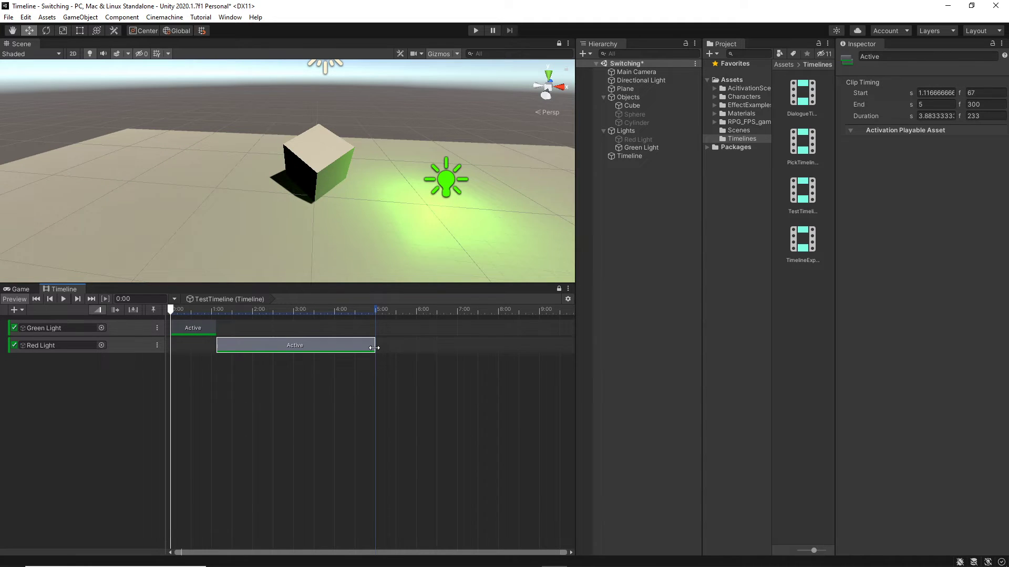
pyautogui.moveTo(374, 346); pyautogui.dragTo(258, 349)
pyautogui.moveTo(251, 310); pyautogui.dragTo(147, 314)
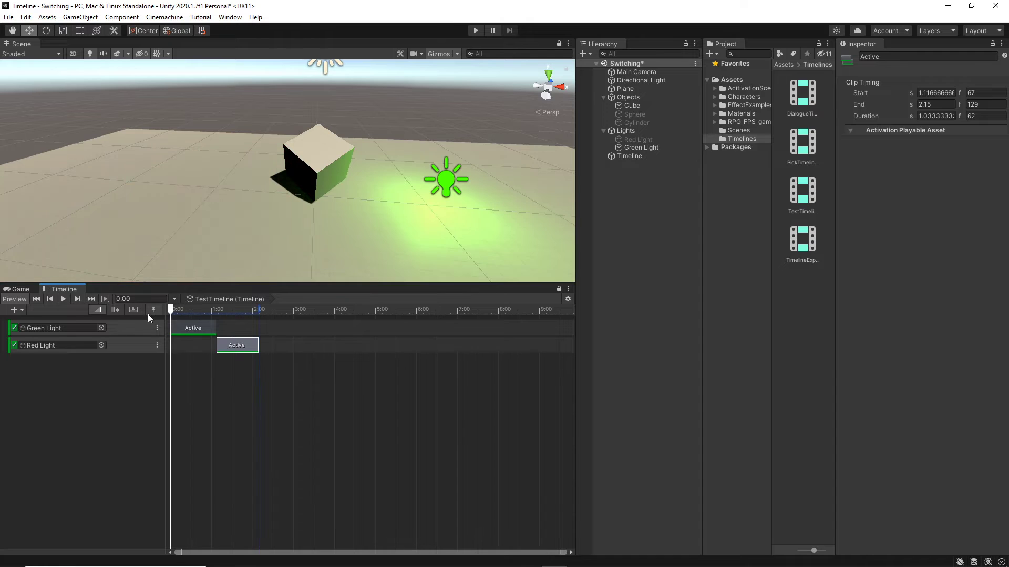
pyautogui.click(65, 298)
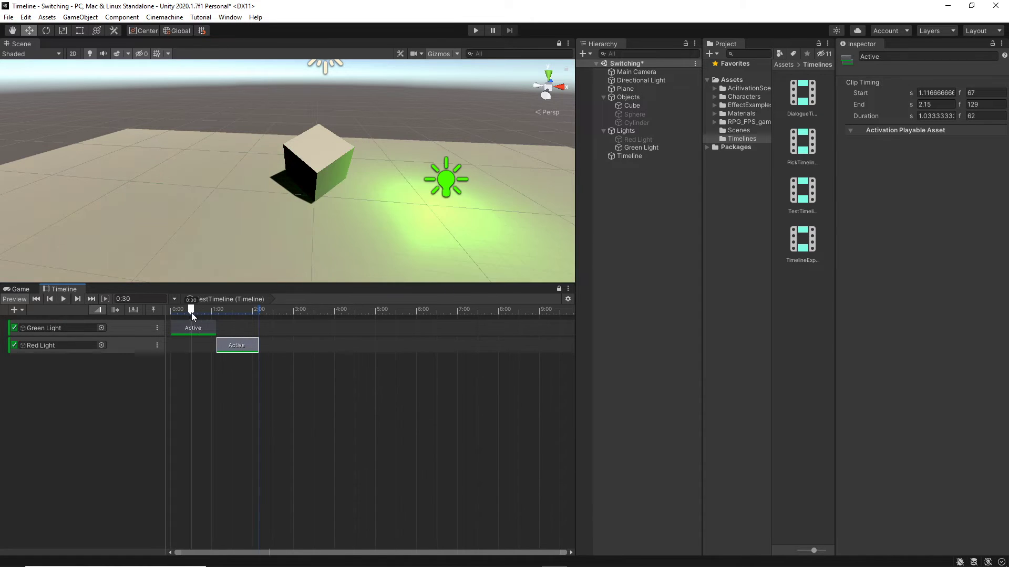
pyautogui.moveTo(210, 315); pyautogui.dragTo(156, 324)
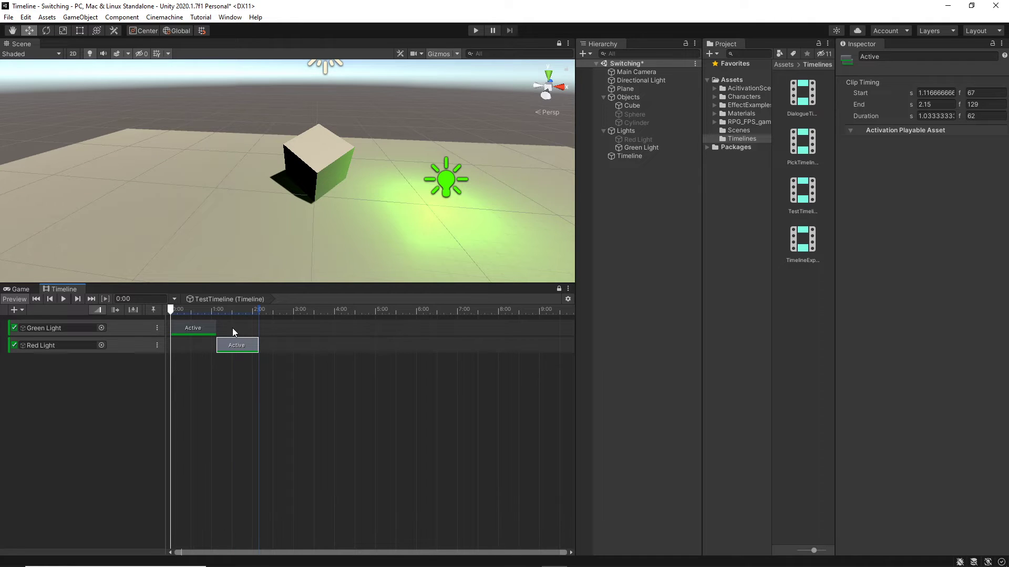
pyautogui.press('space')
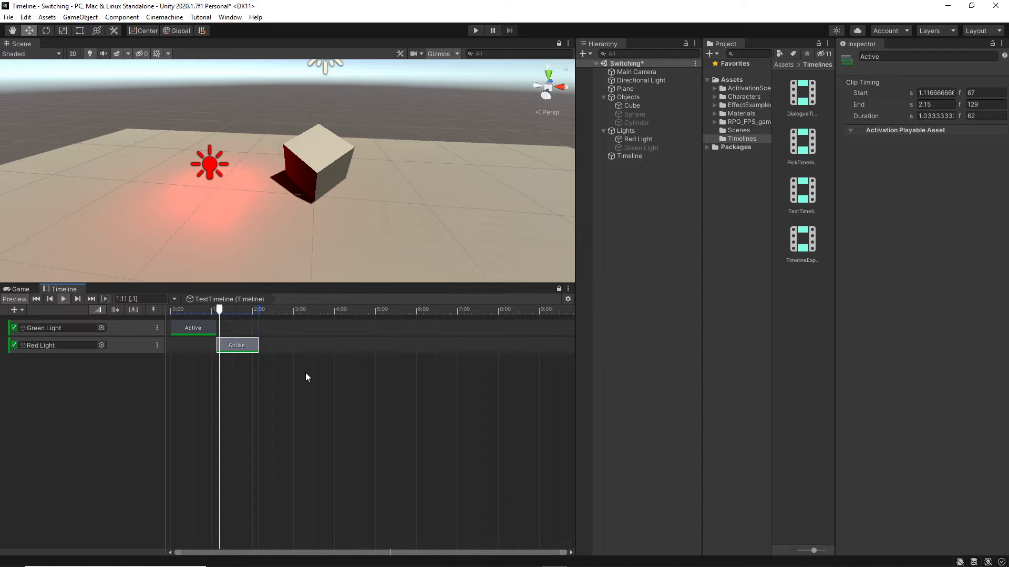
# Step: Test in Play mode, set the Playable Director Wrap Mode to Loop, and play again
pyautogui.click(476, 30)
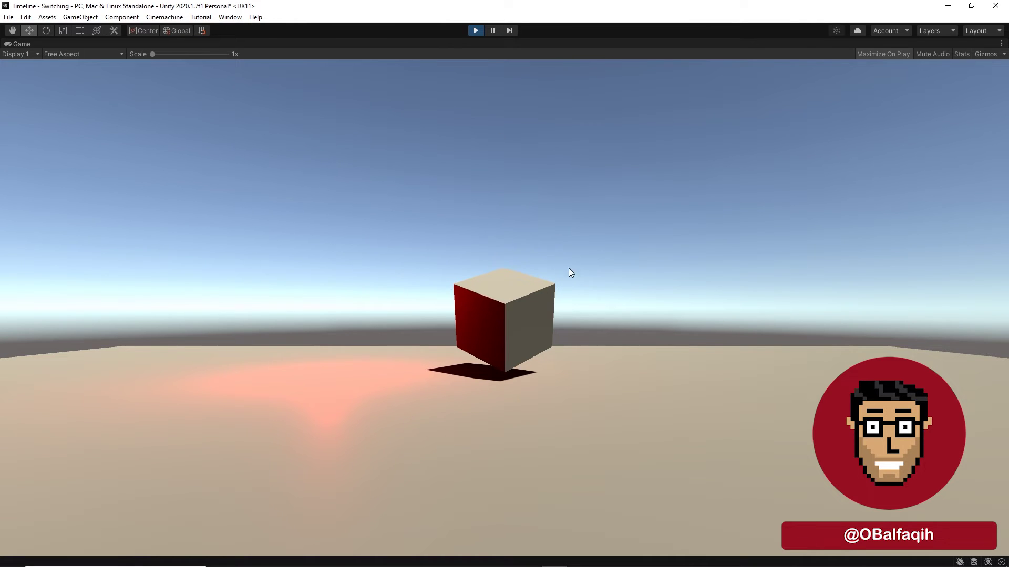
pyautogui.click(475, 30)
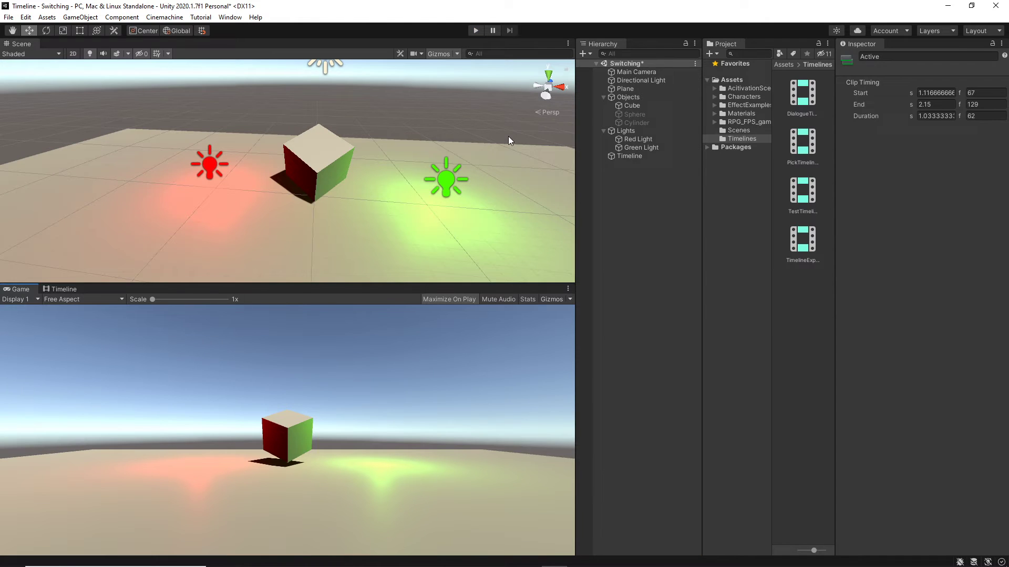
pyautogui.click(625, 156)
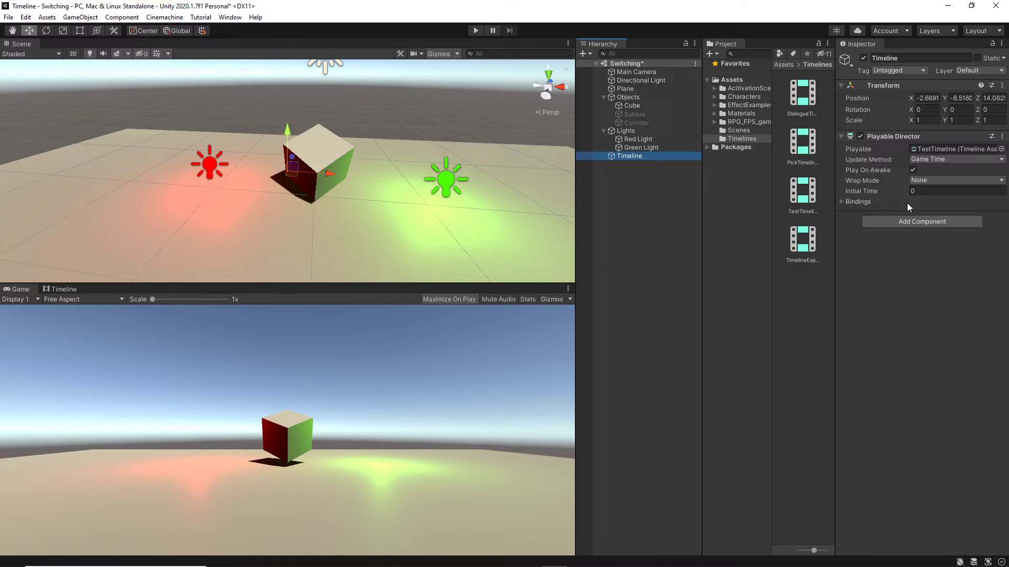
pyautogui.click(929, 180)
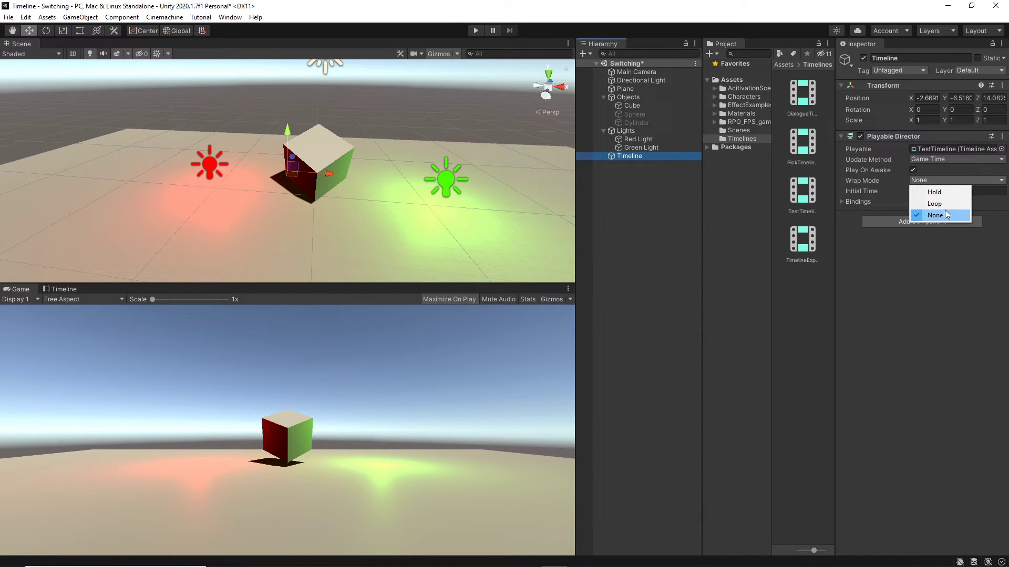
pyautogui.click(935, 204)
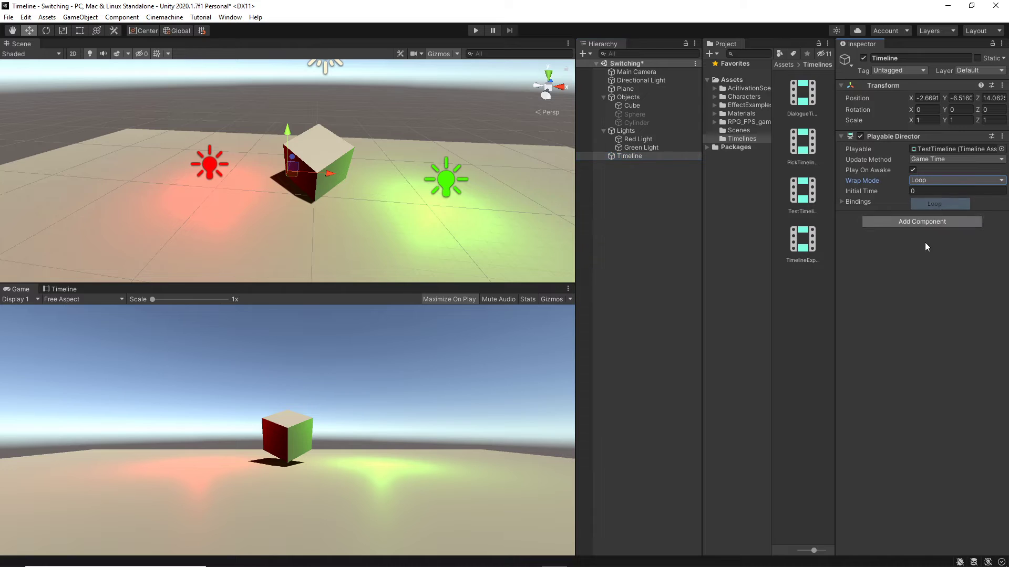
pyautogui.click(476, 31)
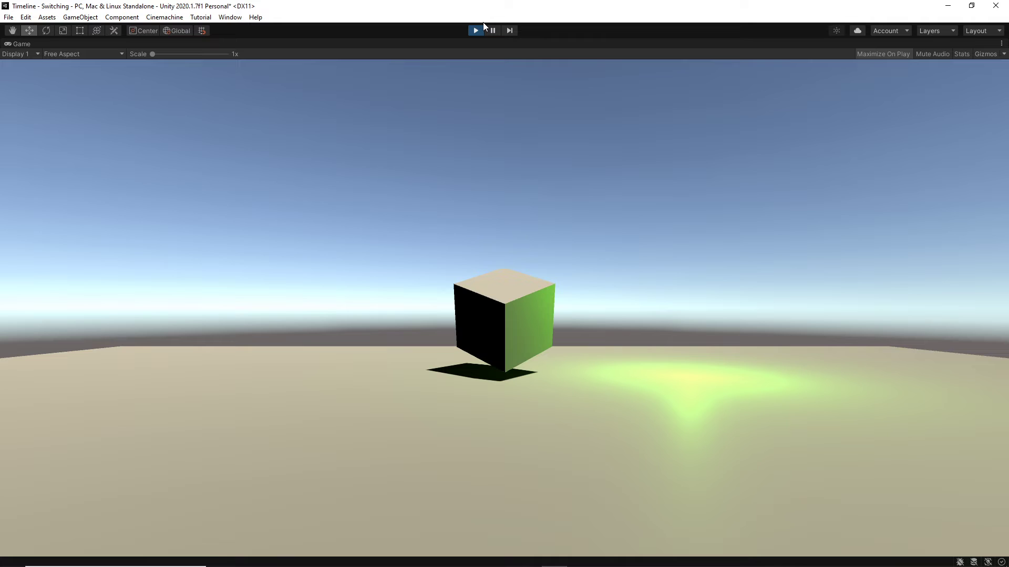
# Step: Exit Play mode and select Cube, Sphere and Cylinder together
pyautogui.click(475, 30)
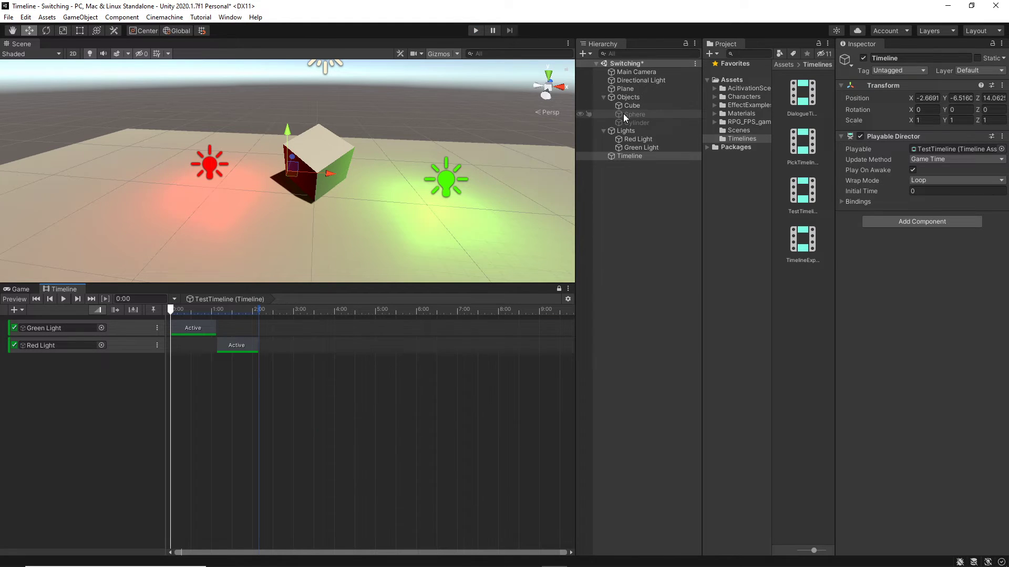
pyautogui.click(335, 163)
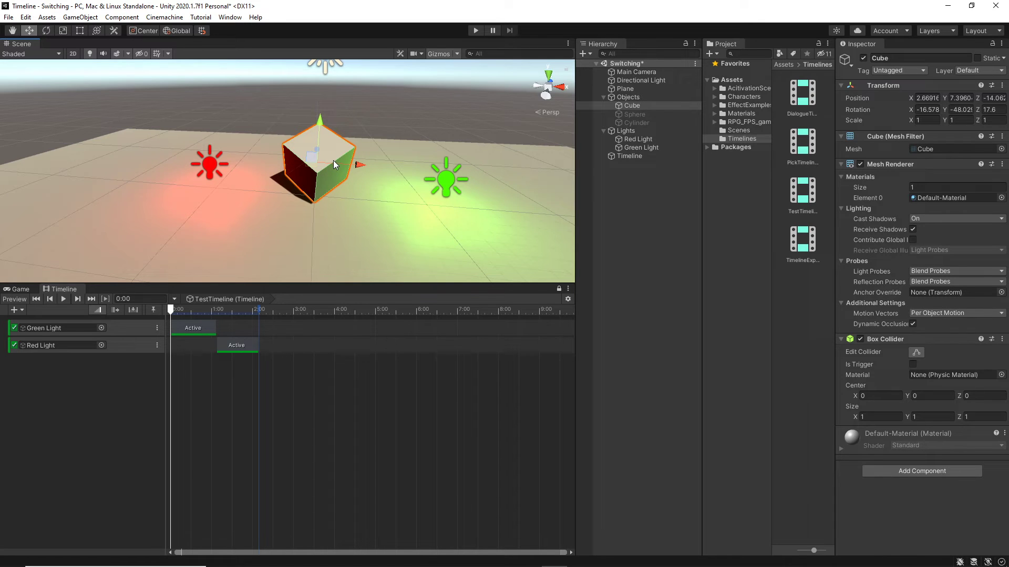
pyautogui.keyDown('shift'); pyautogui.click(639, 122); pyautogui.keyUp('shift')
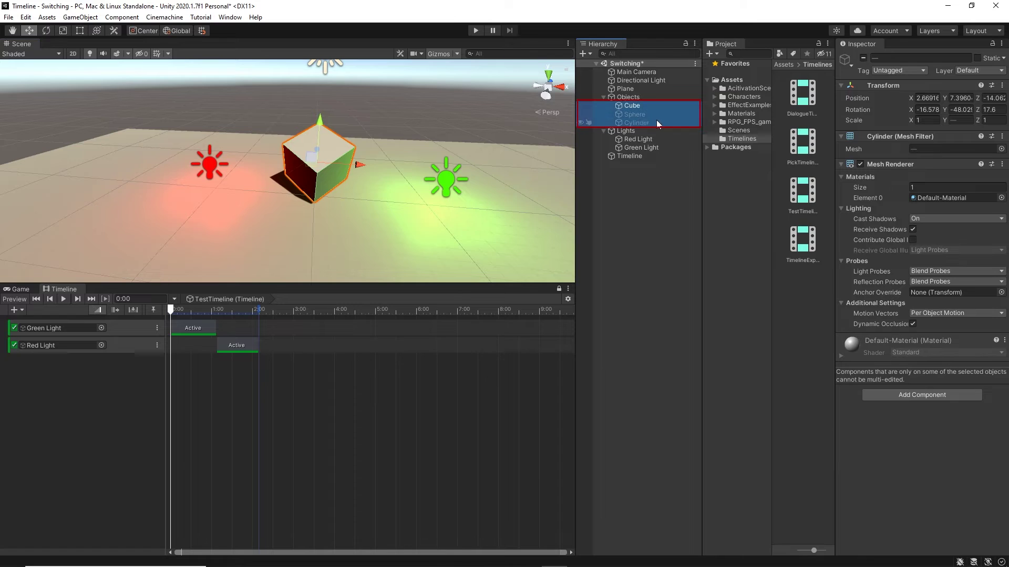
# Step: Add activation tracks for the three shapes and split their clips at 0:35
pyautogui.rightClick(91, 404)
pyautogui.click(105, 408)
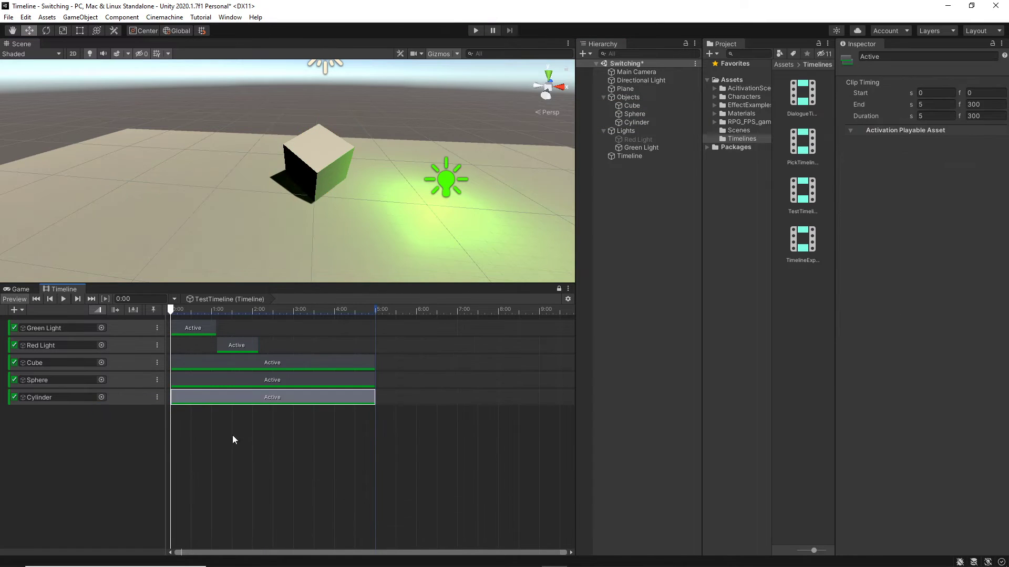
pyautogui.moveTo(177, 311); pyautogui.dragTo(195, 312)
pyautogui.moveTo(246, 449); pyautogui.dragTo(215, 358)
pyautogui.press('s')
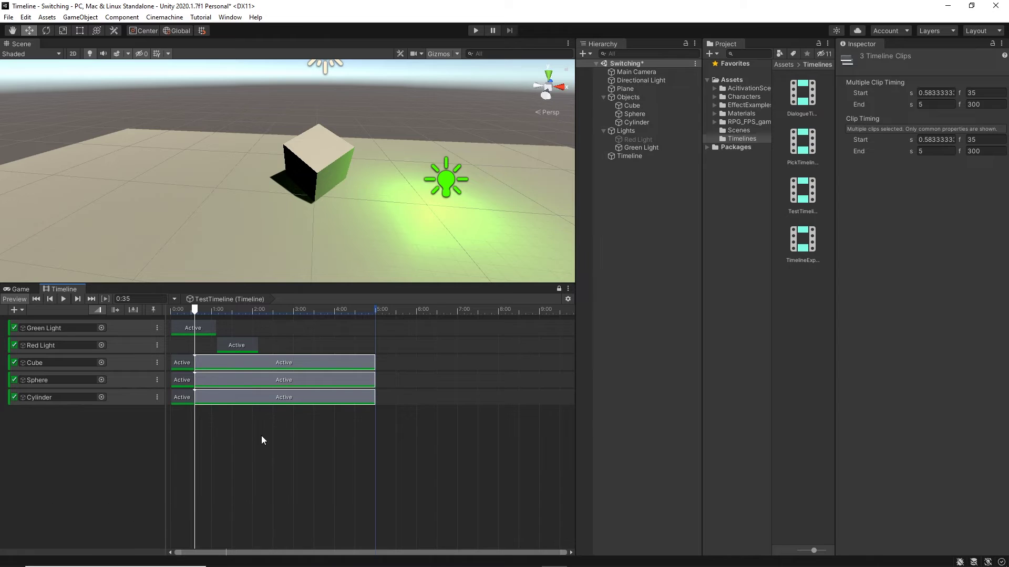
pyautogui.click(244, 438)
# Step: Delete the extra clips, shift Sphere's clip after Cube's, then preview and run the game
pyautogui.moveTo(194, 317); pyautogui.dragTo(218, 315)
pyautogui.moveTo(268, 442); pyautogui.dragTo(277, 357)
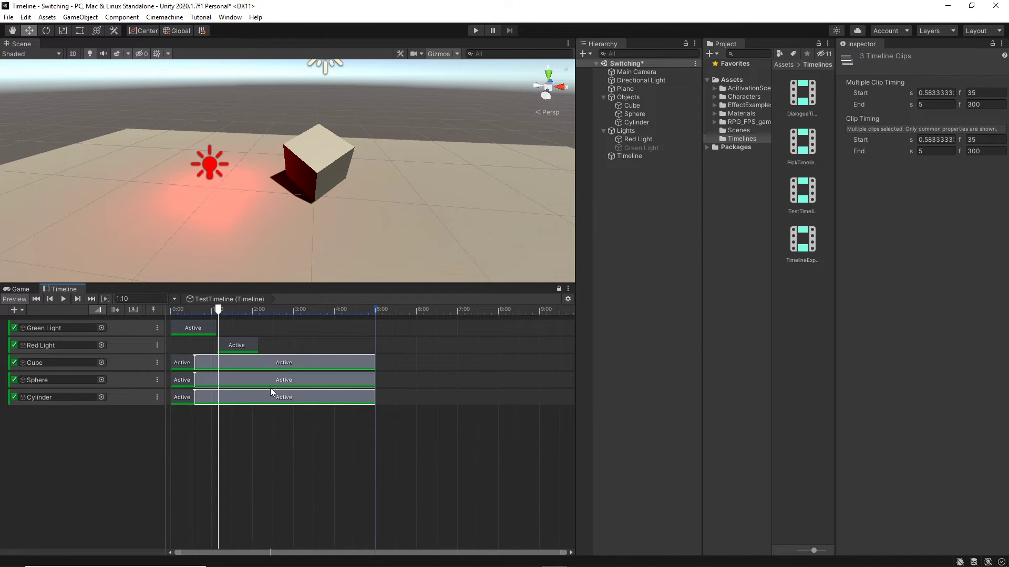
pyautogui.press('Delete')
pyautogui.moveTo(183, 381); pyautogui.dragTo(258, 399)
pyautogui.press('space')
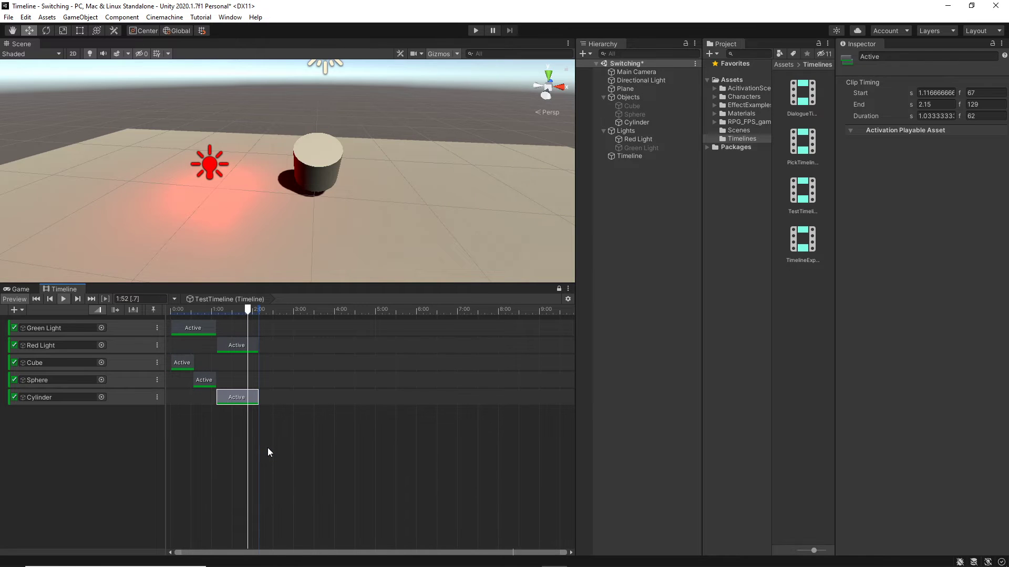
pyautogui.click(475, 31)
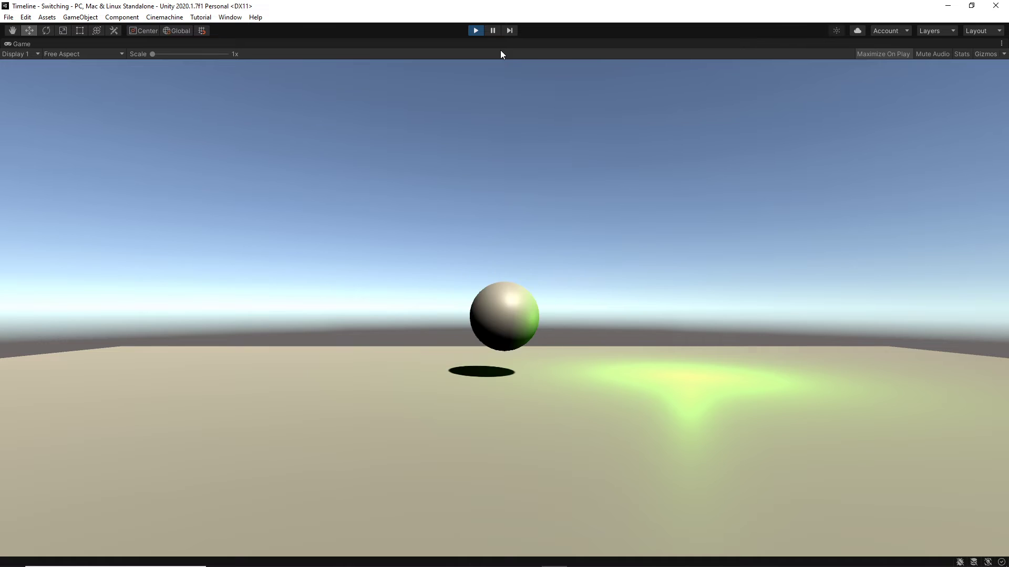
# Step: Exit Play mode and open the AcitivationScene folder in the Project window
pyautogui.hotkey('ctrl', 'p')
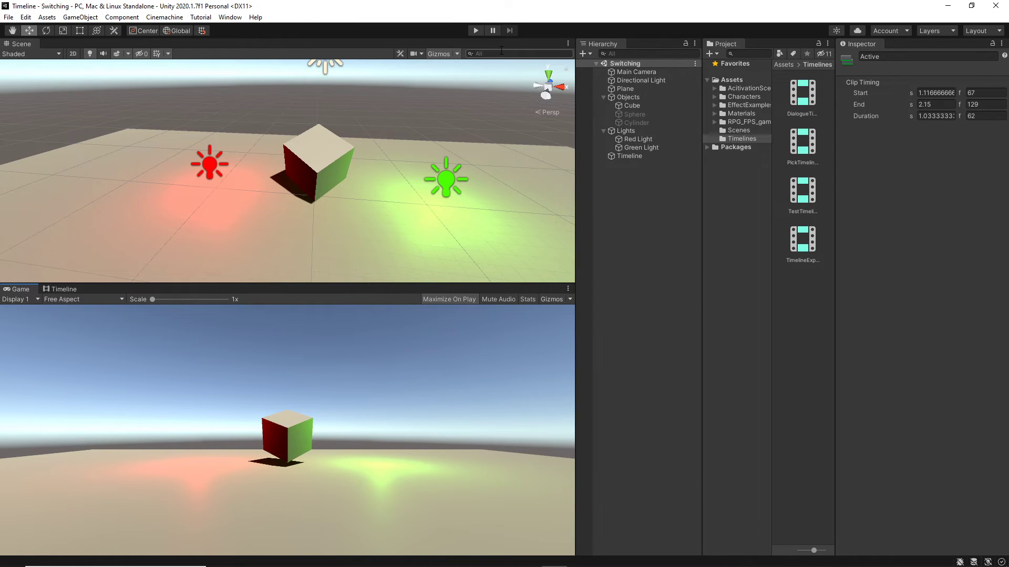
pyautogui.click(749, 88)
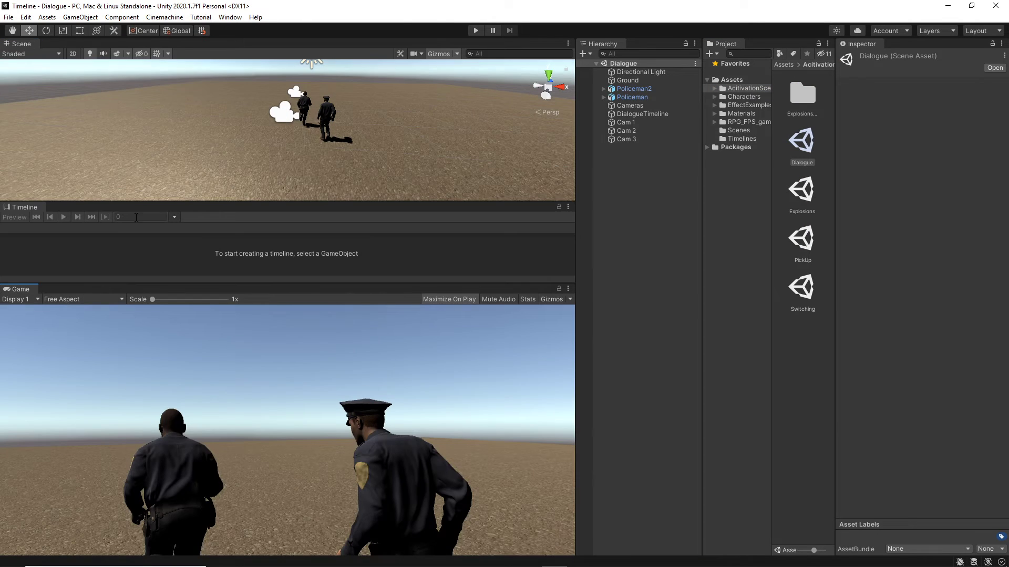
# Step: Enlarge the Timeline panel, show DialogueTimeline's tracks and scrub through the policemen's Talking clips
pyautogui.moveTo(218, 201); pyautogui.dragTo(223, 159)
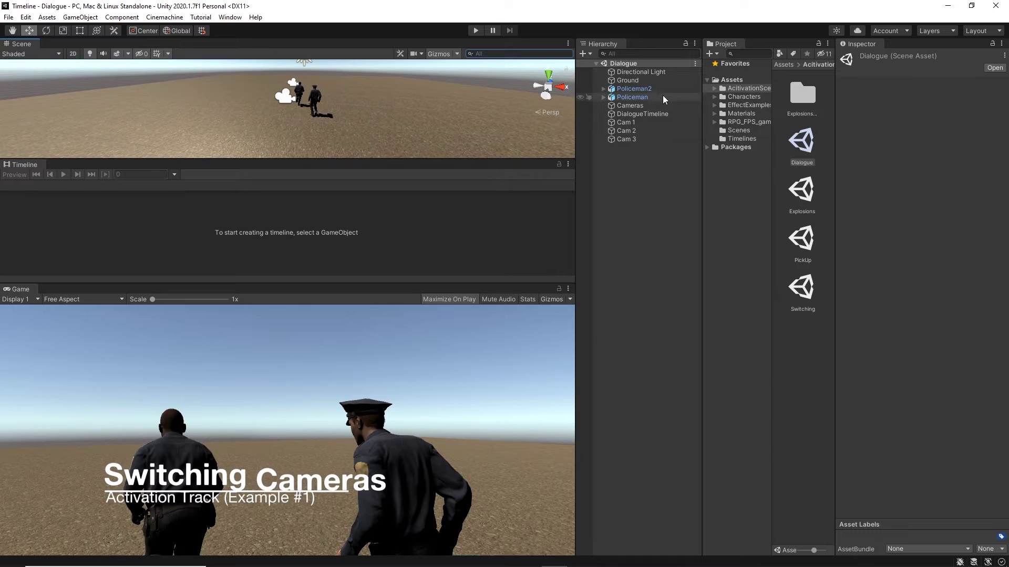
pyautogui.click(642, 114)
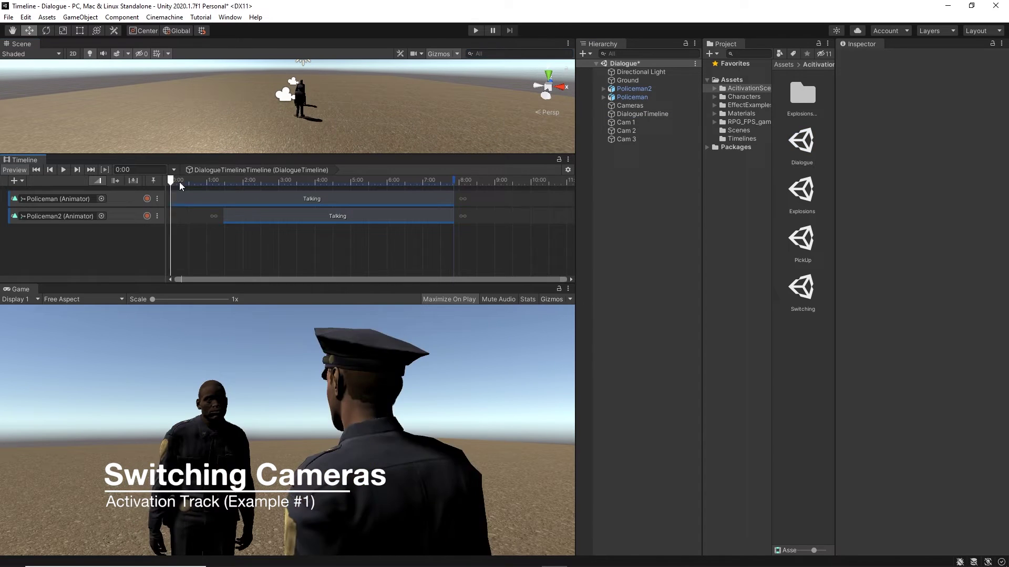
pyautogui.moveTo(178, 180); pyautogui.dragTo(143, 219)
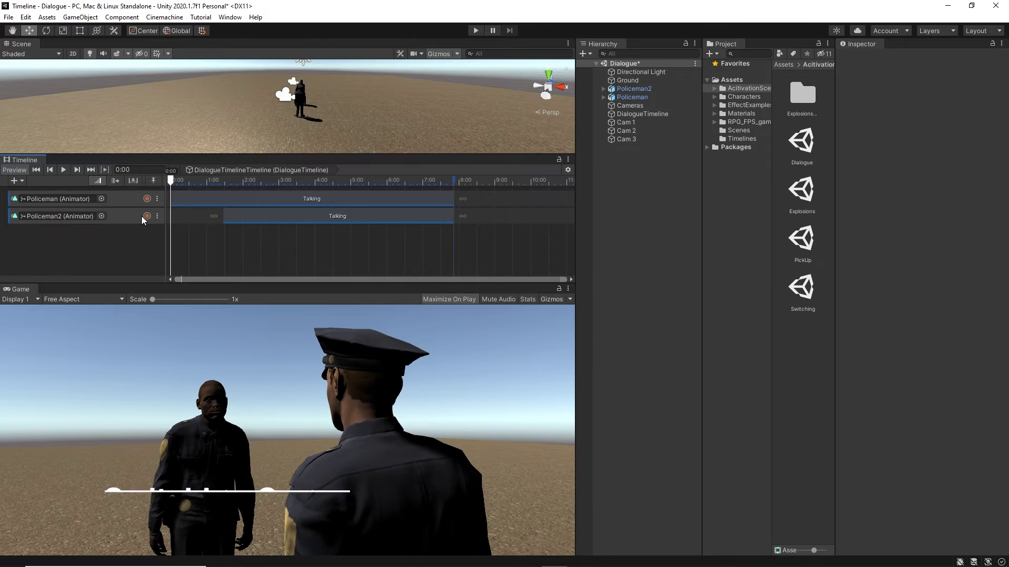
# Step: Lock the Timeline on DialogueTimeline and inspect Cam 1 and Cam 3 in the Hierarchy
pyautogui.click(559, 159)
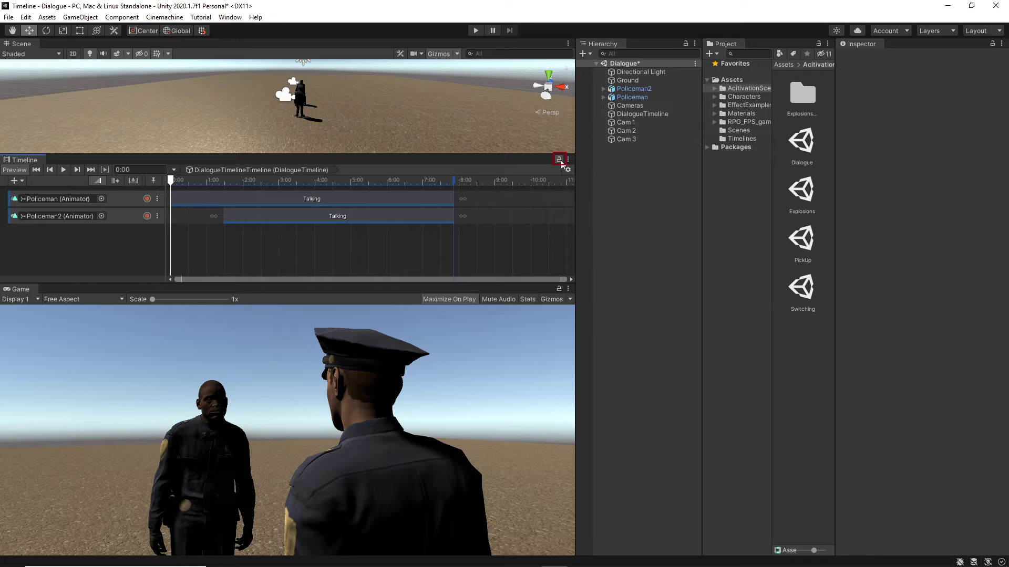
pyautogui.click(628, 138)
pyautogui.click(631, 125)
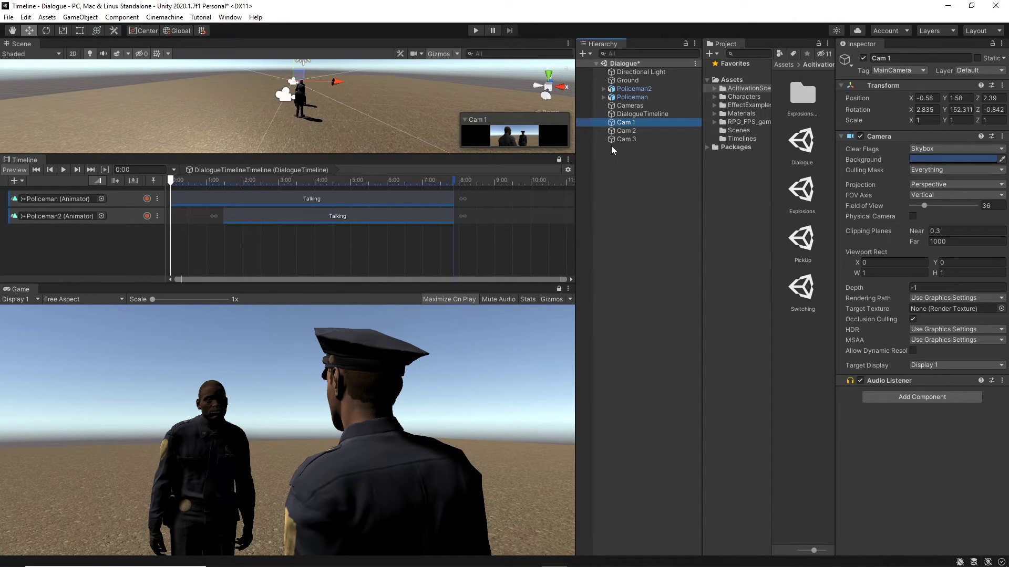
pyautogui.click(629, 138)
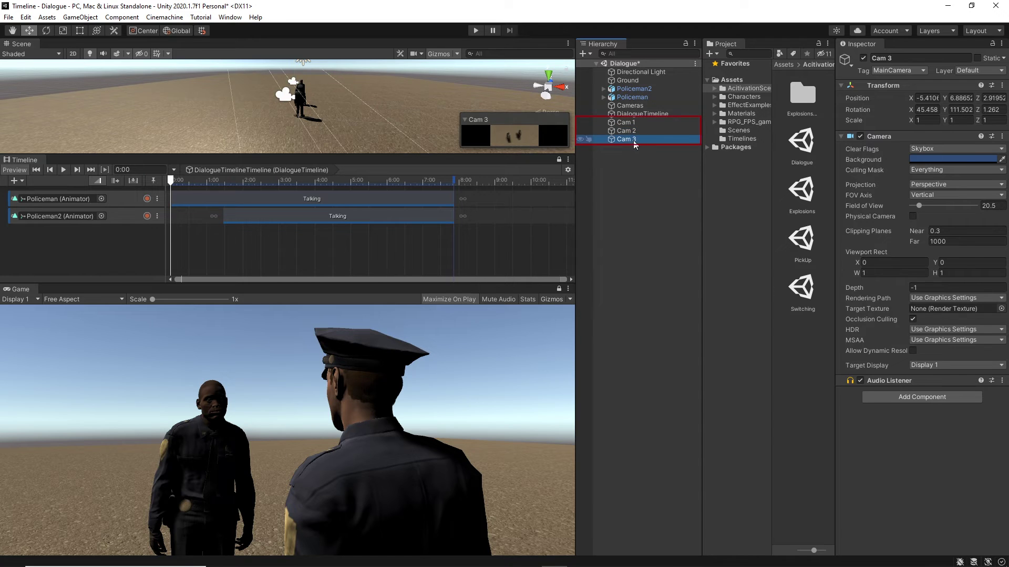
pyautogui.click(638, 123)
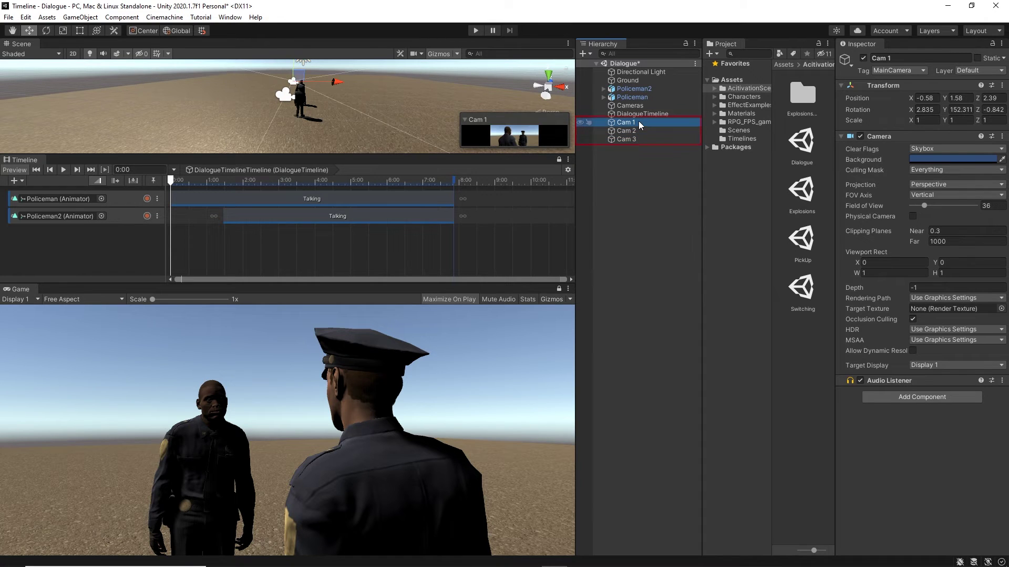
# Step: Preview Cam 1's and Cam 3's shots by toggling them active, then select all three cameras
pyautogui.click(863, 58)
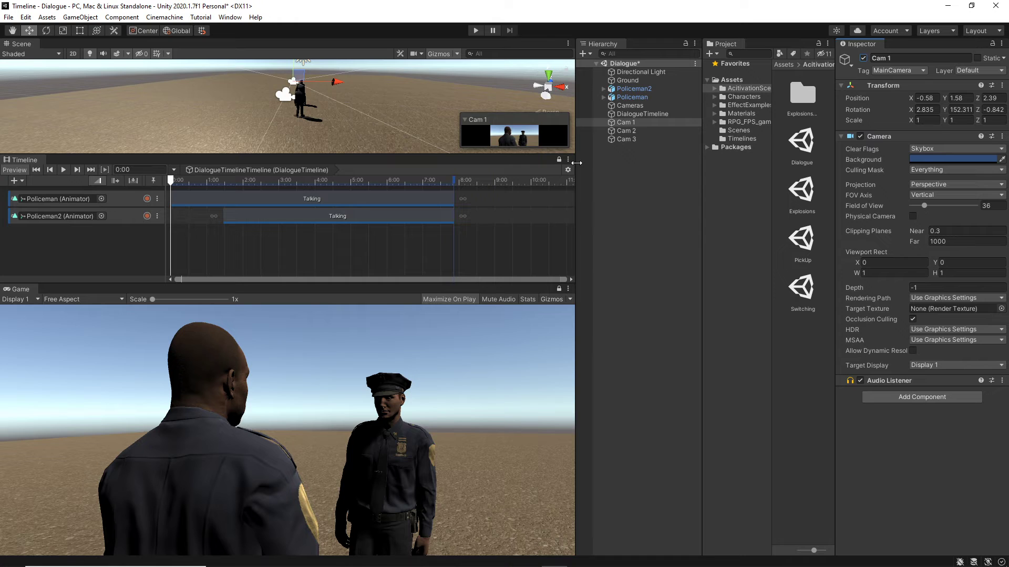
pyautogui.click(620, 131)
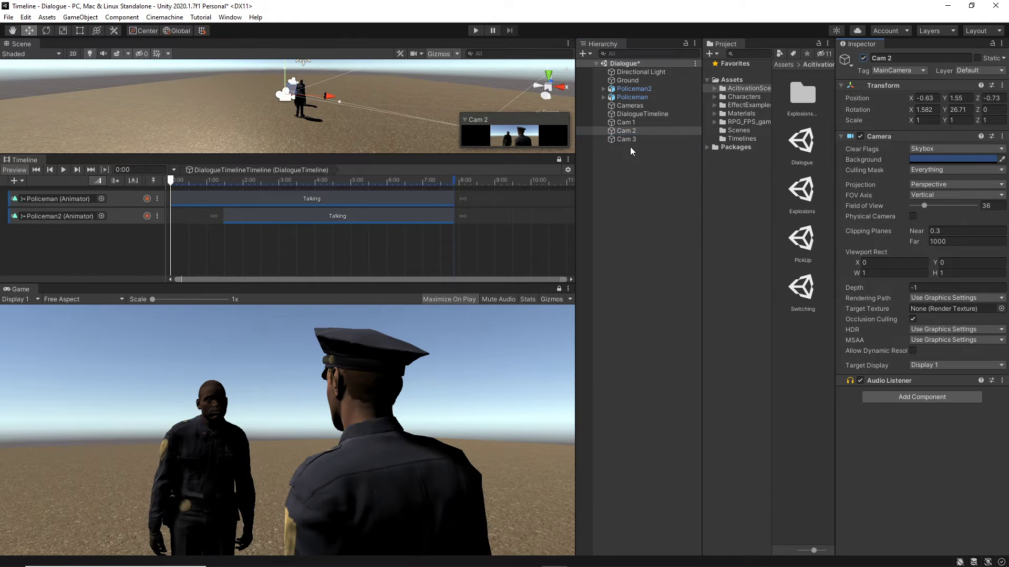
pyautogui.click(631, 139)
pyautogui.click(863, 59)
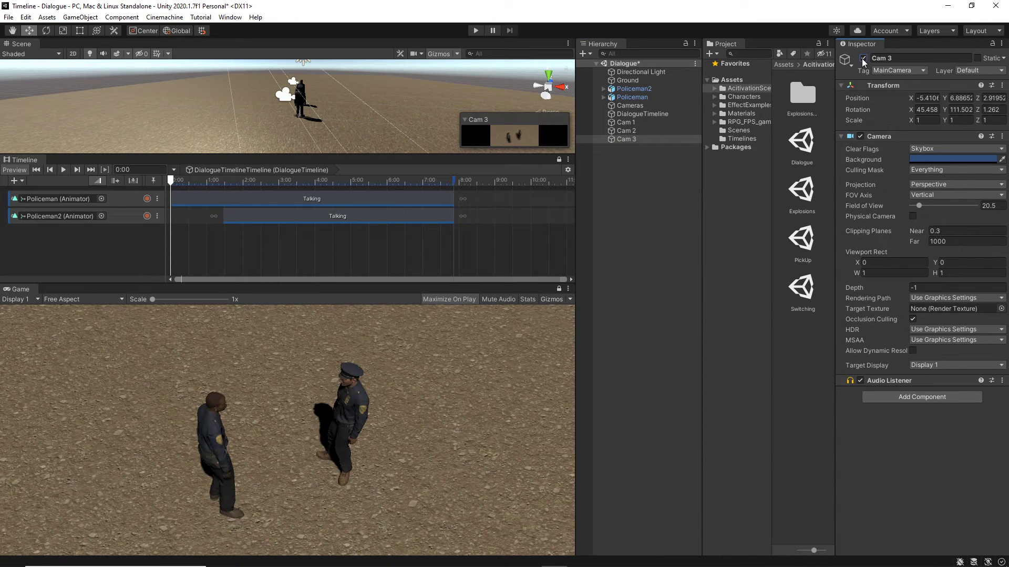
pyautogui.keyDown('shift'); pyautogui.click(642, 127); pyautogui.keyUp('shift')
# Step: Add activation tracks for Cam 1–3 and stagger their clips to frames 0–128, 128–326 and 326–472
pyautogui.moveTo(635, 129); pyautogui.dragTo(108, 244)
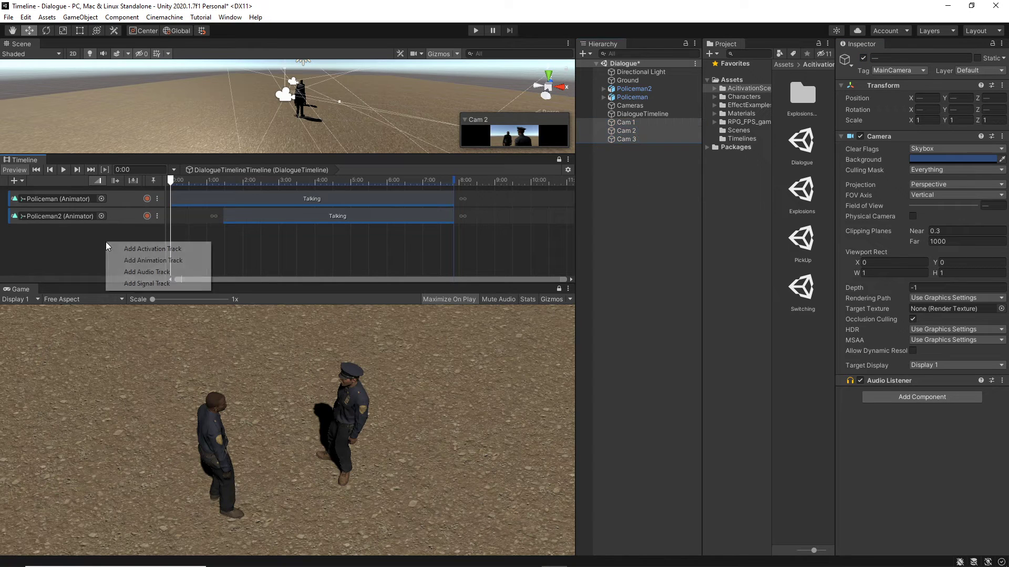
pyautogui.click(137, 250)
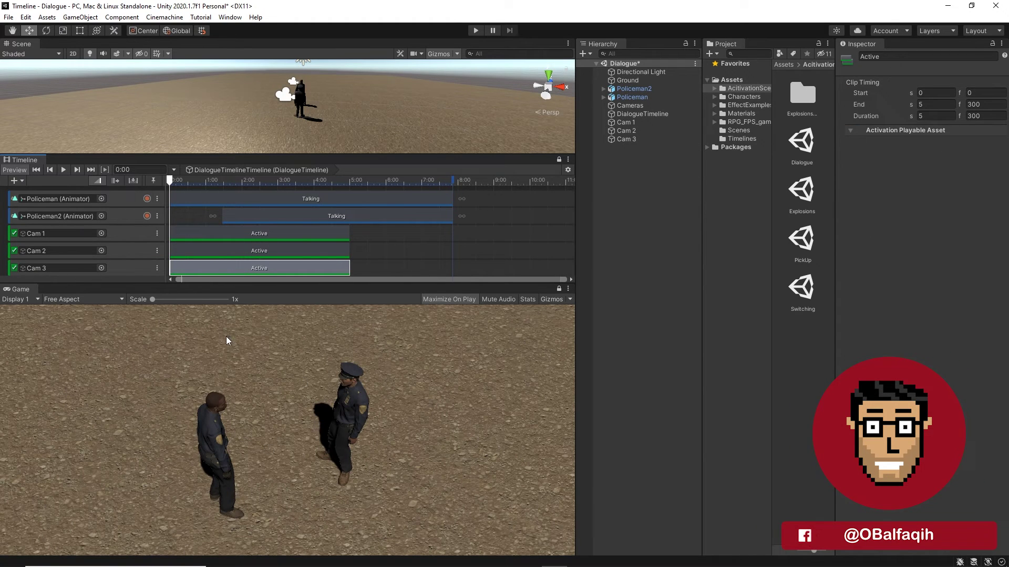
pyautogui.moveTo(208, 254); pyautogui.dragTo(458, 234)
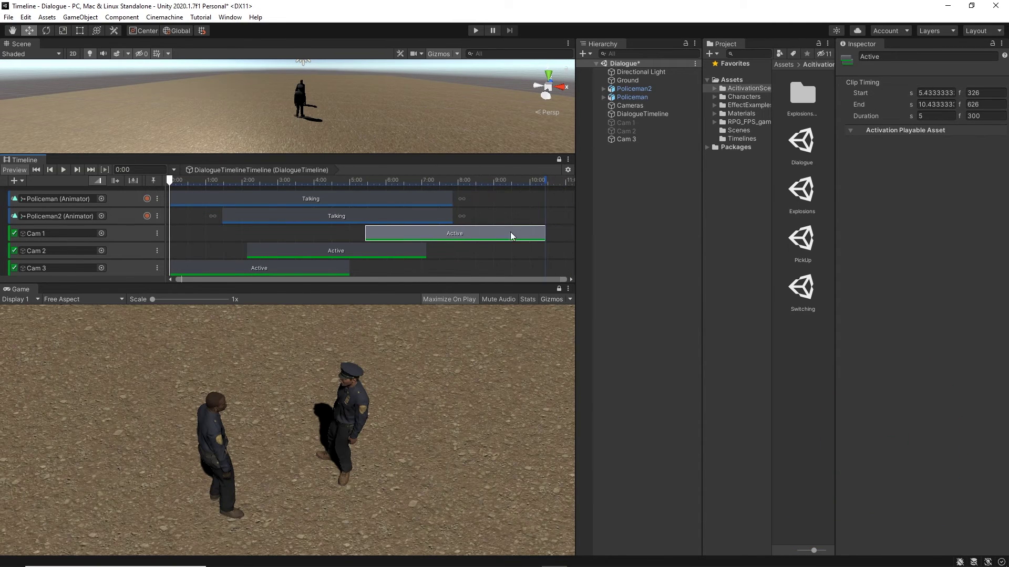
pyautogui.moveTo(543, 233); pyautogui.dragTo(246, 267)
pyautogui.click(421, 248)
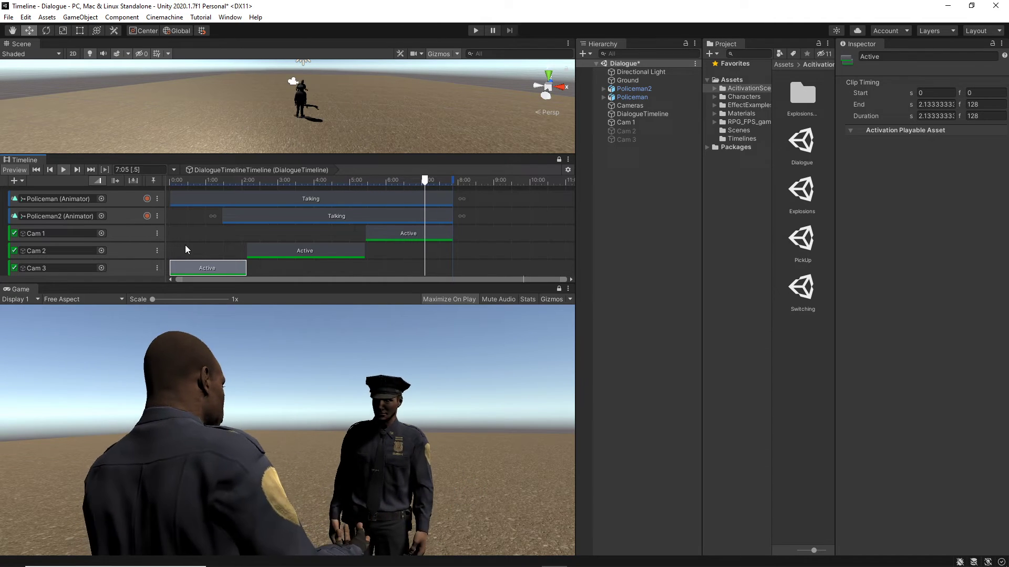
# Step: Save the Dialogue scene, then open the PickUp scene from the Project window and run it
pyautogui.hotkey('ctrl', 's')
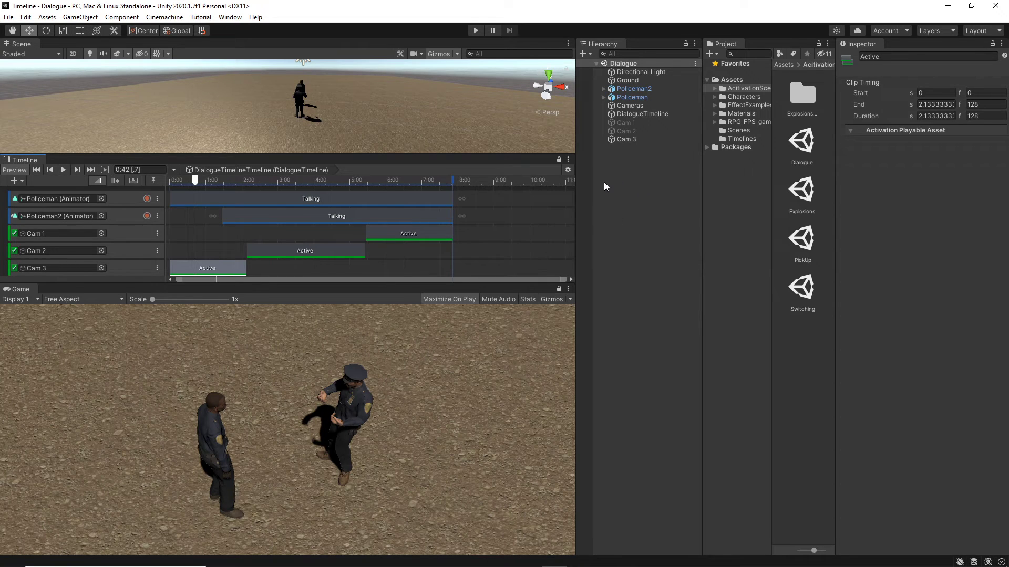
pyautogui.doubleClick(806, 237)
pyautogui.hotkey('ctrl', 'p')
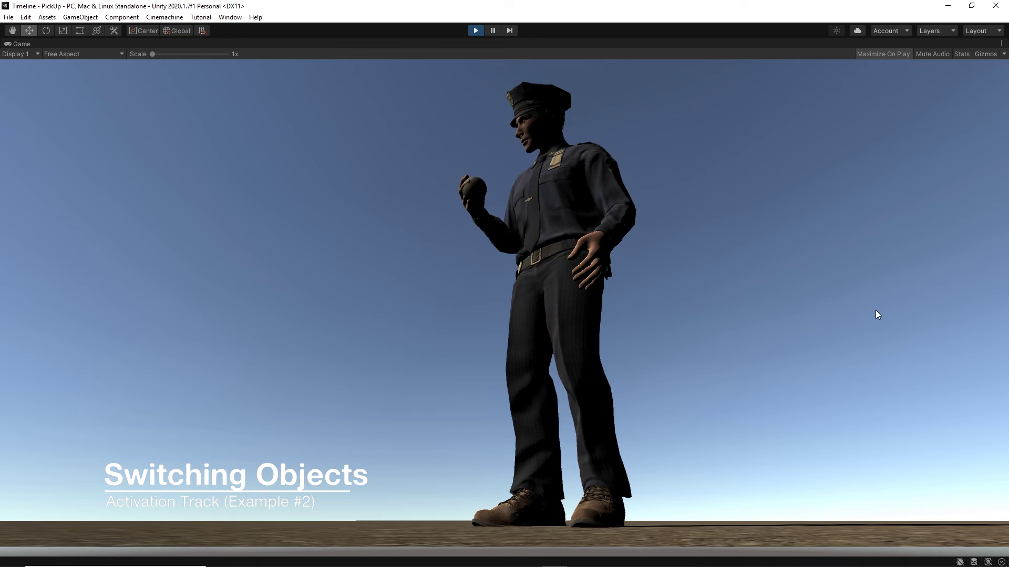
# Step: Stop play, scrub PickTimeline to 1:16 and 1:46, and locate the GroundObject bound to its track
pyautogui.click(473, 31)
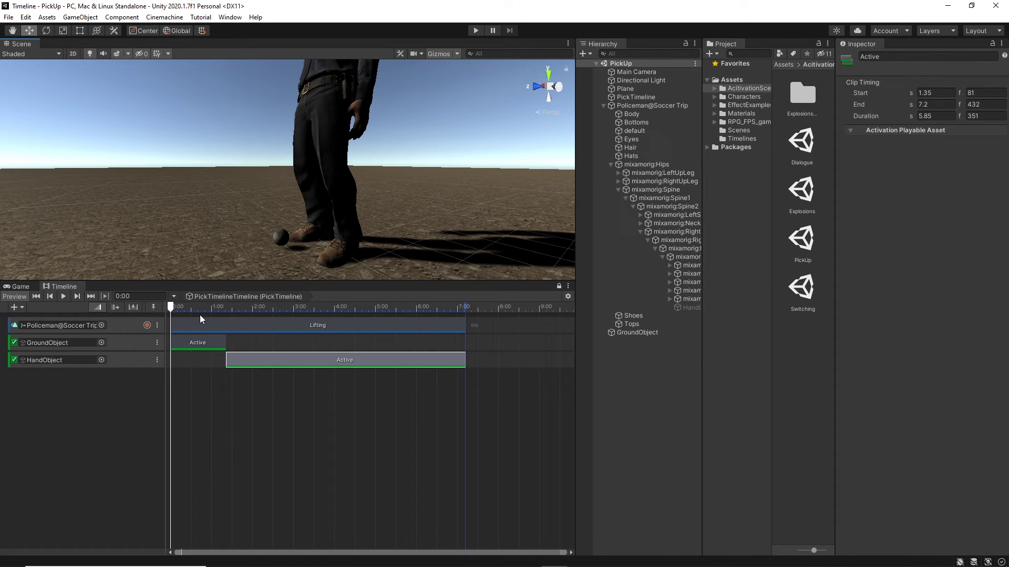
pyautogui.moveTo(181, 307); pyautogui.dragTo(223, 307)
pyautogui.click(64, 344)
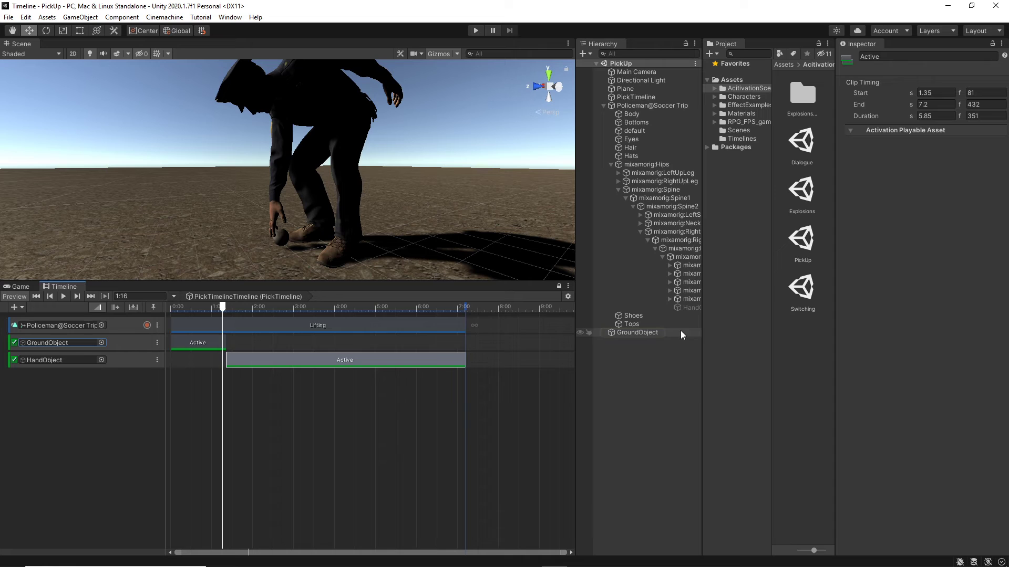
pyautogui.moveTo(223, 308); pyautogui.dragTo(244, 313)
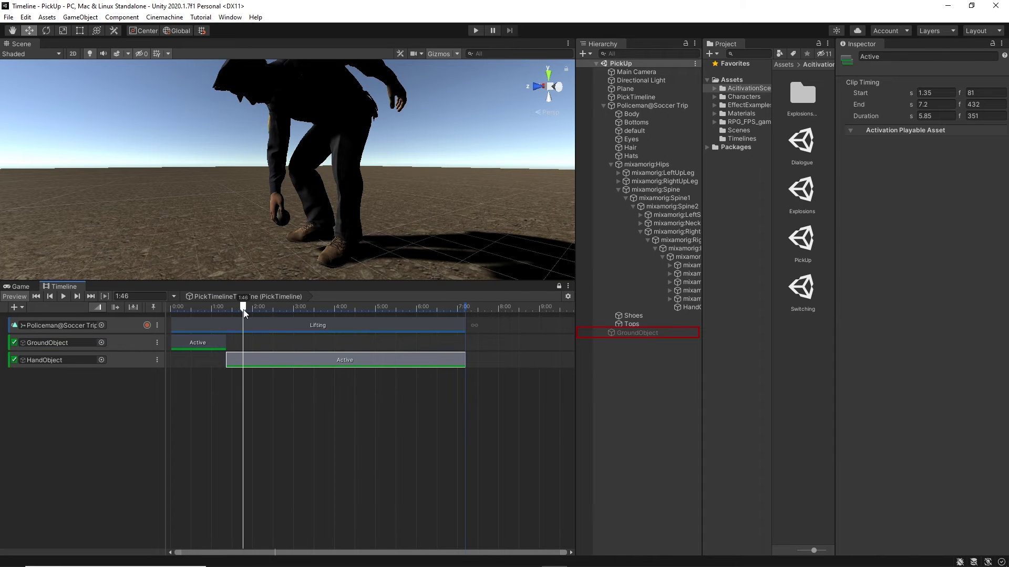
# Step: Select HandObject in the character's hierarchy and scrub around 1:56 to review the ball swap
pyautogui.click(692, 307)
pyautogui.moveTo(706, 312); pyautogui.dragTo(727, 312)
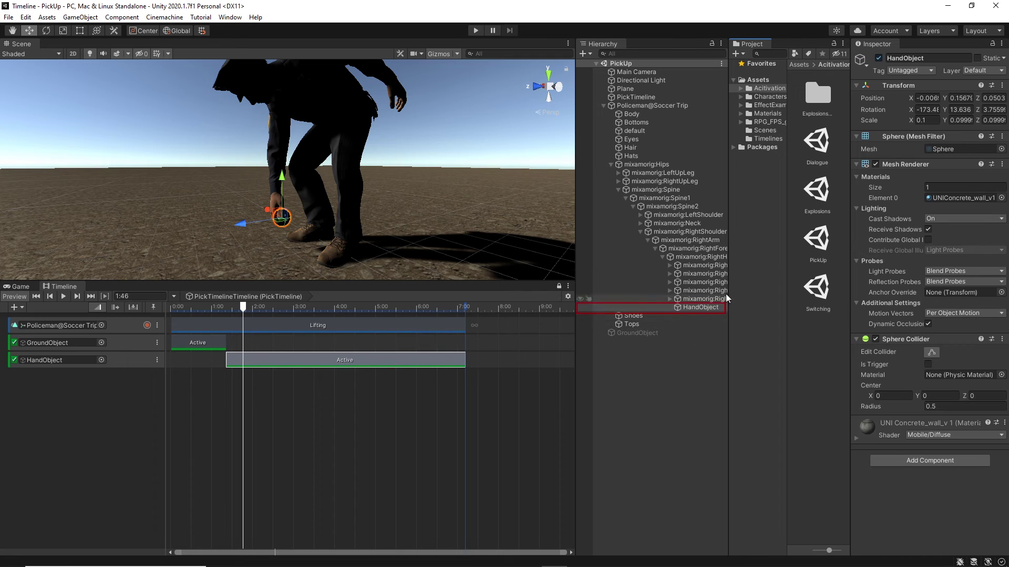
pyautogui.moveTo(243, 315)
pyautogui.mouseDown()
pyautogui.moveTo(210, 316)
pyautogui.moveTo(250, 314)
pyautogui.mouseUp()
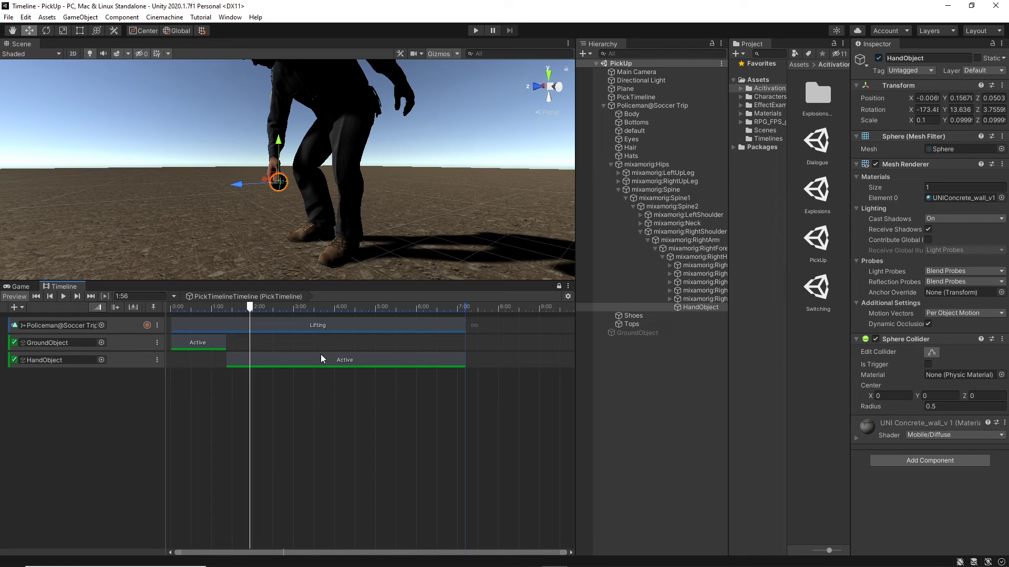
pyautogui.moveTo(259, 313); pyautogui.dragTo(226, 317)
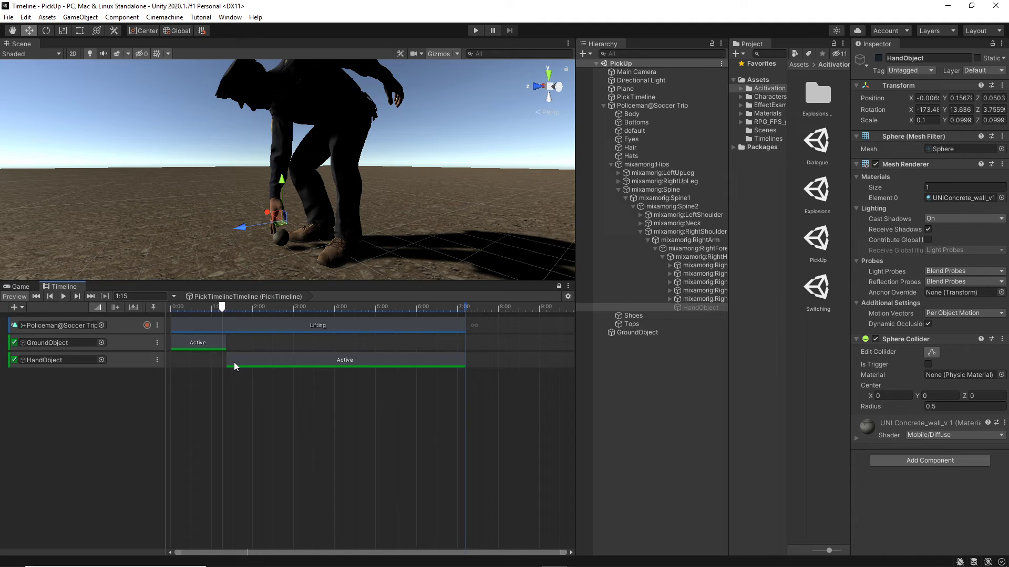
pyautogui.moveTo(235, 366); pyautogui.dragTo(171, 366)
pyautogui.moveTo(223, 310)
pyautogui.mouseDown()
pyautogui.moveTo(208, 312)
pyautogui.moveTo(223, 316)
pyautogui.mouseUp()
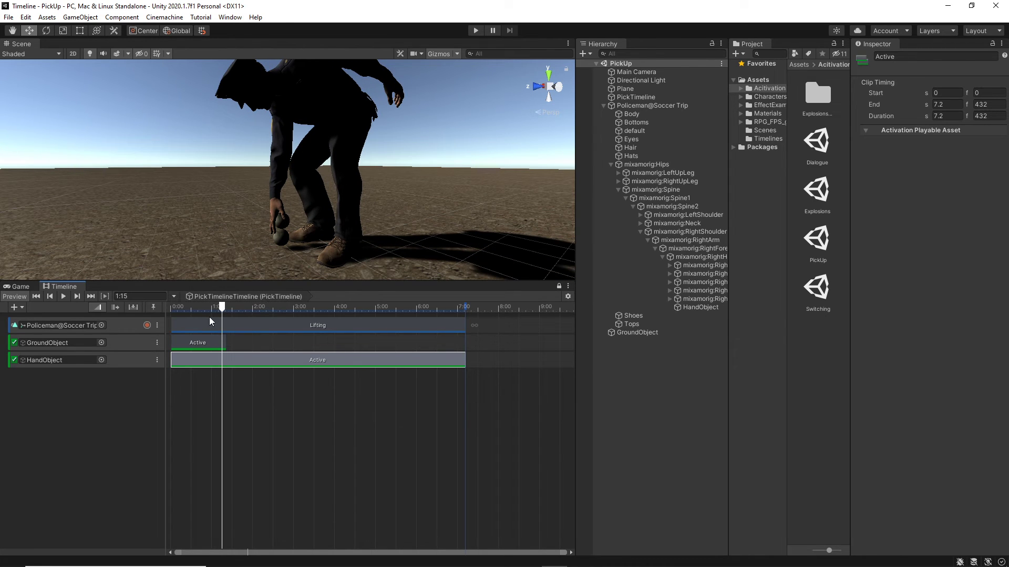
pyautogui.moveTo(220, 311); pyautogui.dragTo(215, 312)
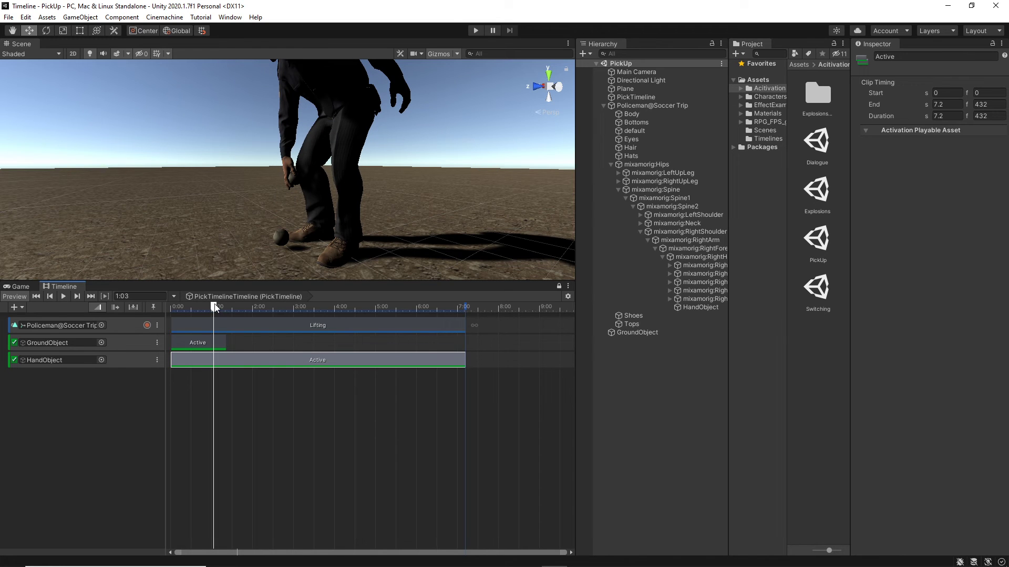
pyautogui.moveTo(215, 311); pyautogui.dragTo(227, 315)
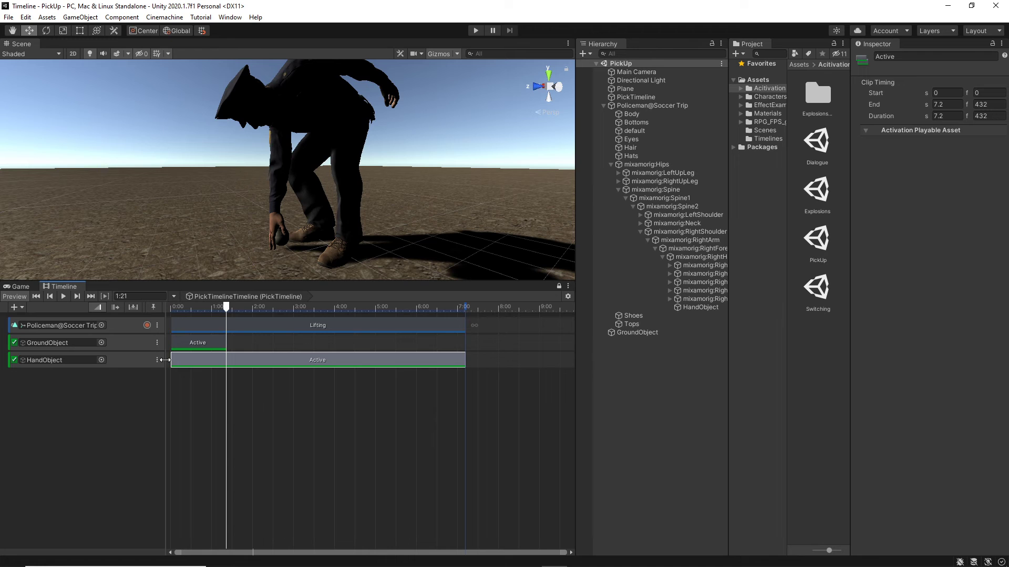
pyautogui.moveTo(173, 359)
pyautogui.mouseDown()
pyautogui.moveTo(226, 359)
pyautogui.moveTo(198, 324)
pyautogui.moveTo(189, 325)
pyautogui.moveTo(255, 338)
pyautogui.moveTo(194, 342)
pyautogui.moveTo(243, 349)
pyautogui.moveTo(180, 353)
pyautogui.moveTo(315, 356)
pyautogui.moveTo(190, 353)
pyautogui.mouseUp()
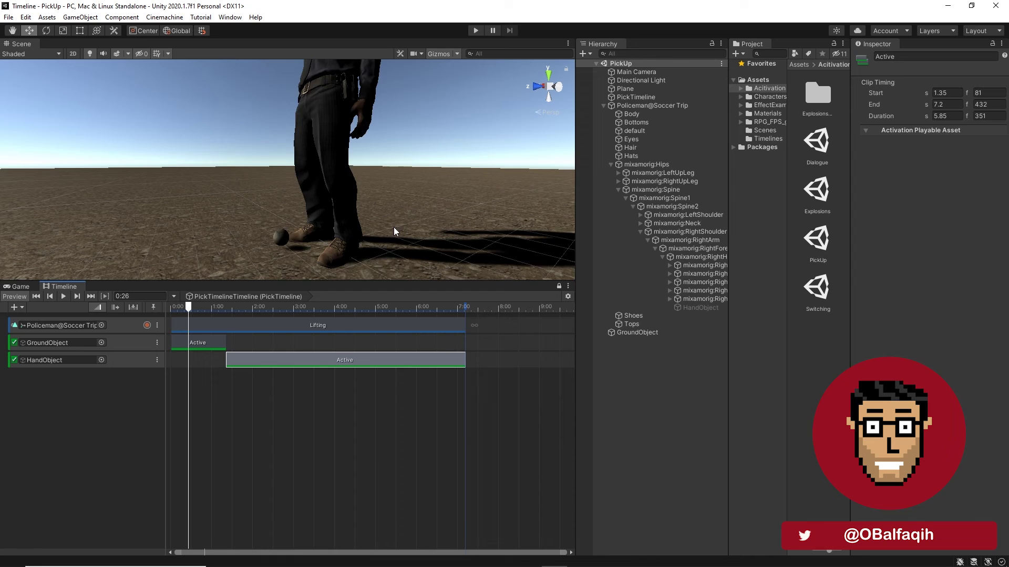
pyautogui.scroll(-5, 384, 228)
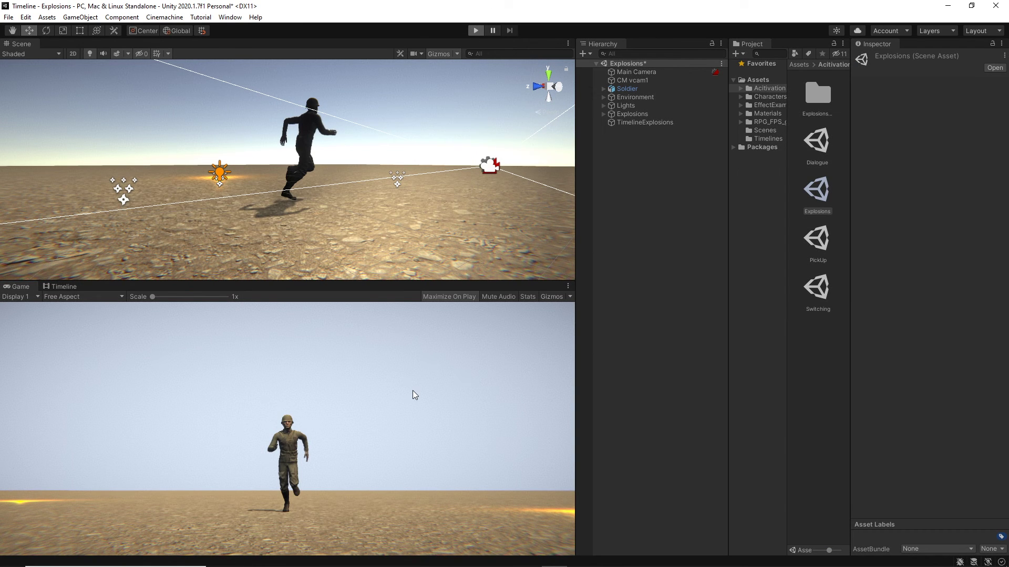
# Step: Run the Explosions scene to watch explosions erupt around the running soldier
pyautogui.hotkey('ctrl', 'p')
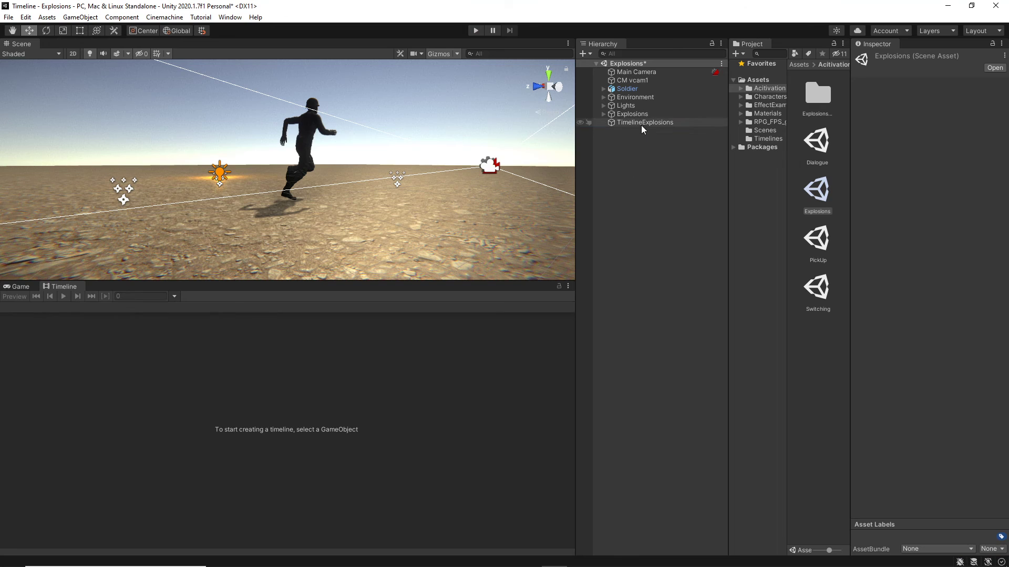
# Step: Stop play, expand the five SmallExplosionEffect objects, scrub the timeline to 3:45, and replay the scene
pyautogui.click(644, 122)
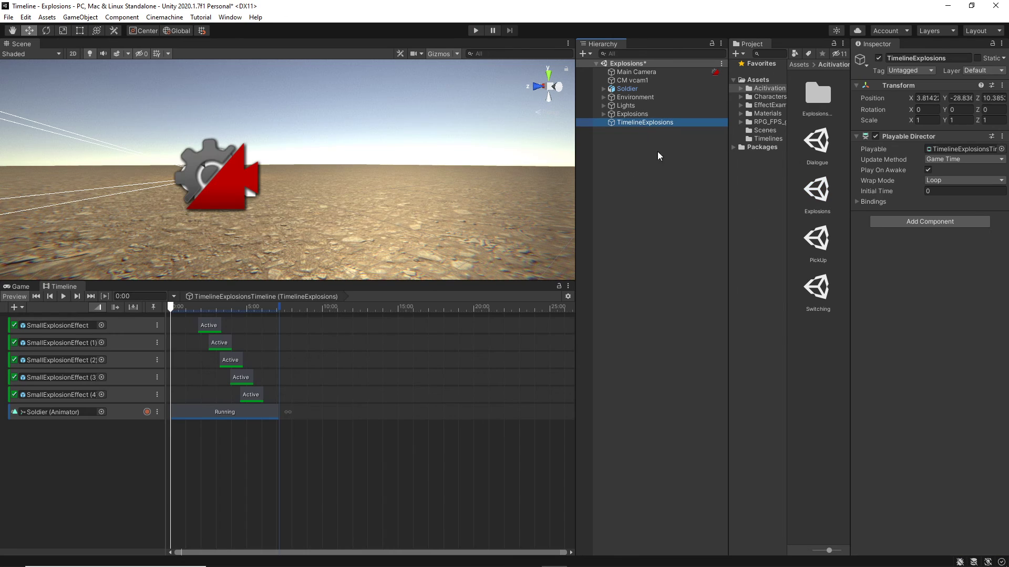
pyautogui.click(604, 114)
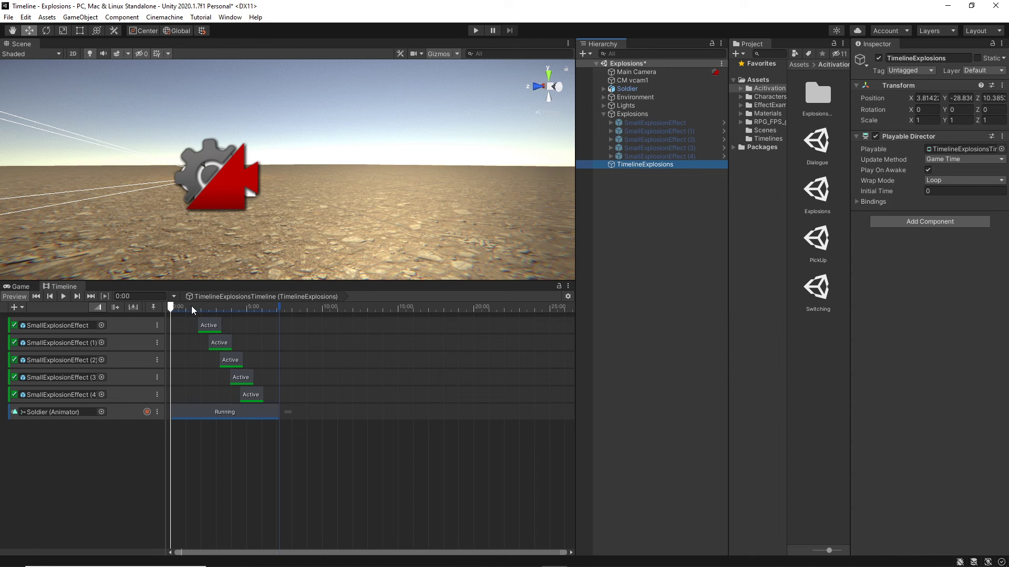
pyautogui.moveTo(184, 308); pyautogui.dragTo(214, 328)
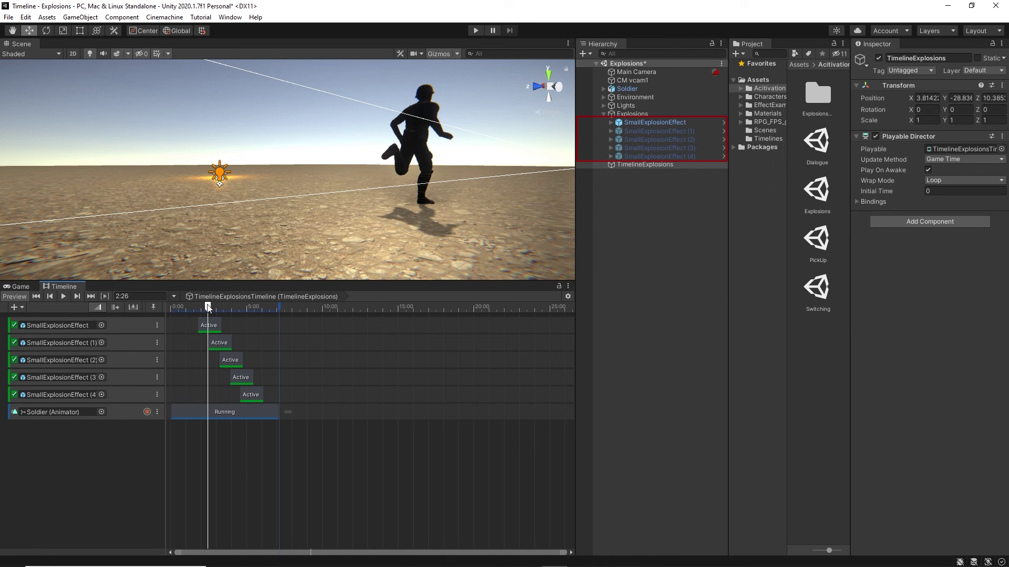
pyautogui.moveTo(209, 307); pyautogui.dragTo(234, 321)
pyautogui.click(475, 31)
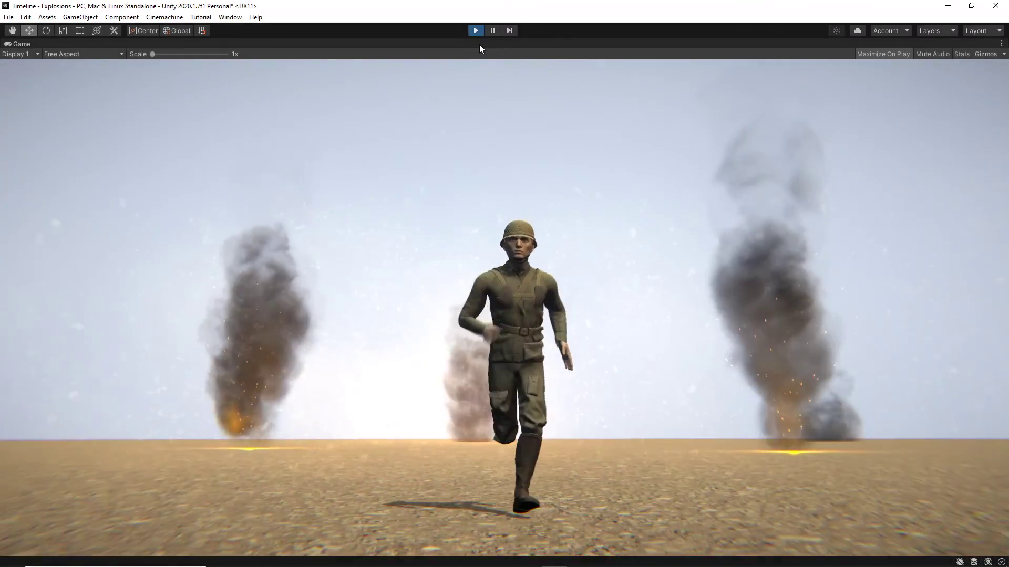
pyautogui.hotkey('ctrl', 'p')
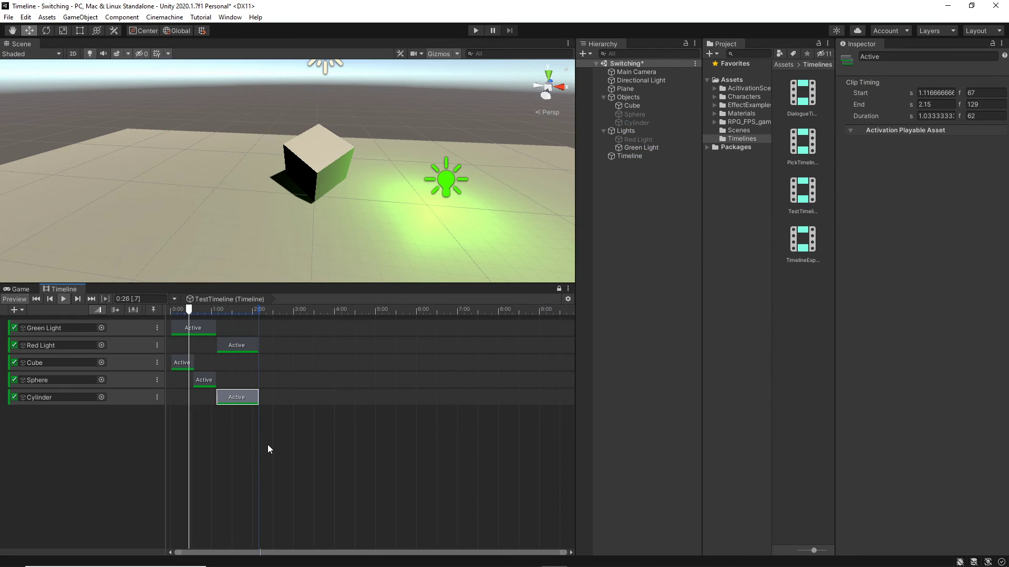